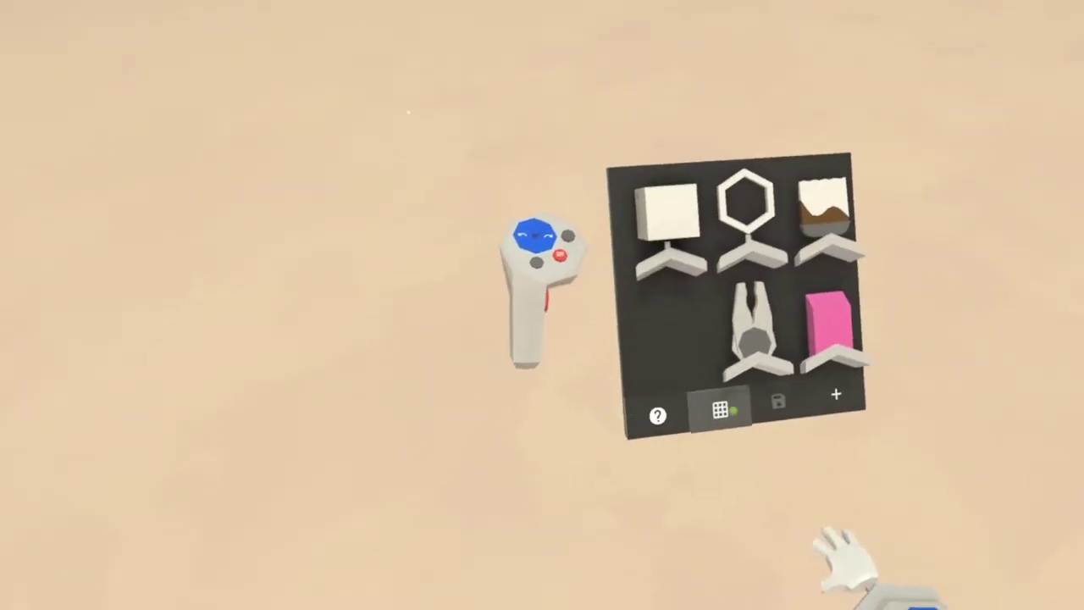
# Step: Enable the experimental features for noncoplanar faces, long-press loop subdivide, face, edge and vertex deletion with the eraser, and undo while multi-selecting
pyautogui.click(721, 409)
pyautogui.click(650, 365)
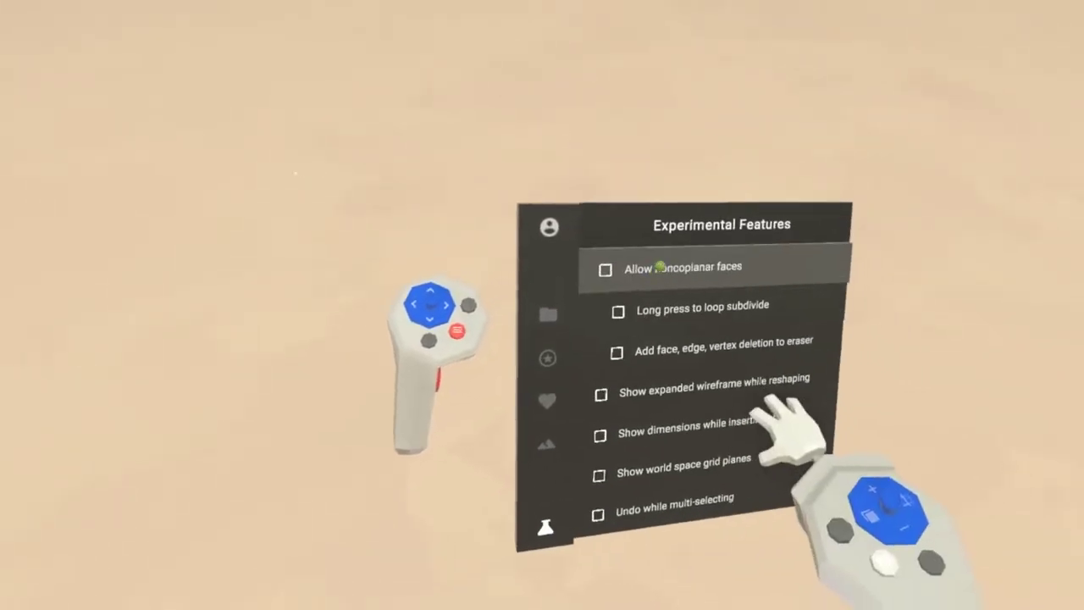
pyautogui.click(658, 264)
pyautogui.click(660, 266)
pyautogui.click(663, 275)
pyautogui.click(643, 415)
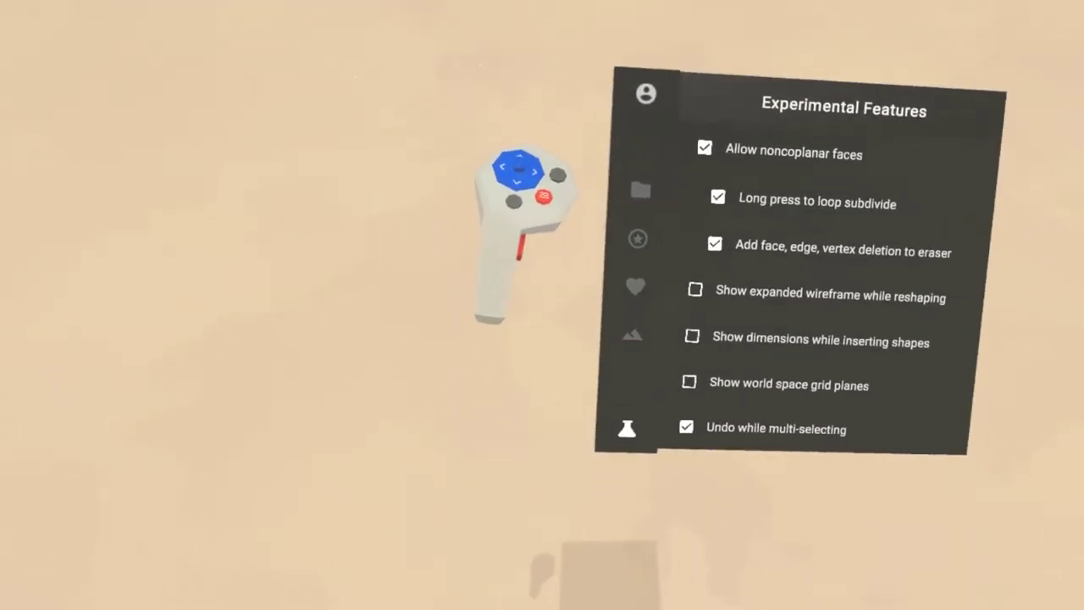
pyautogui.click(649, 277)
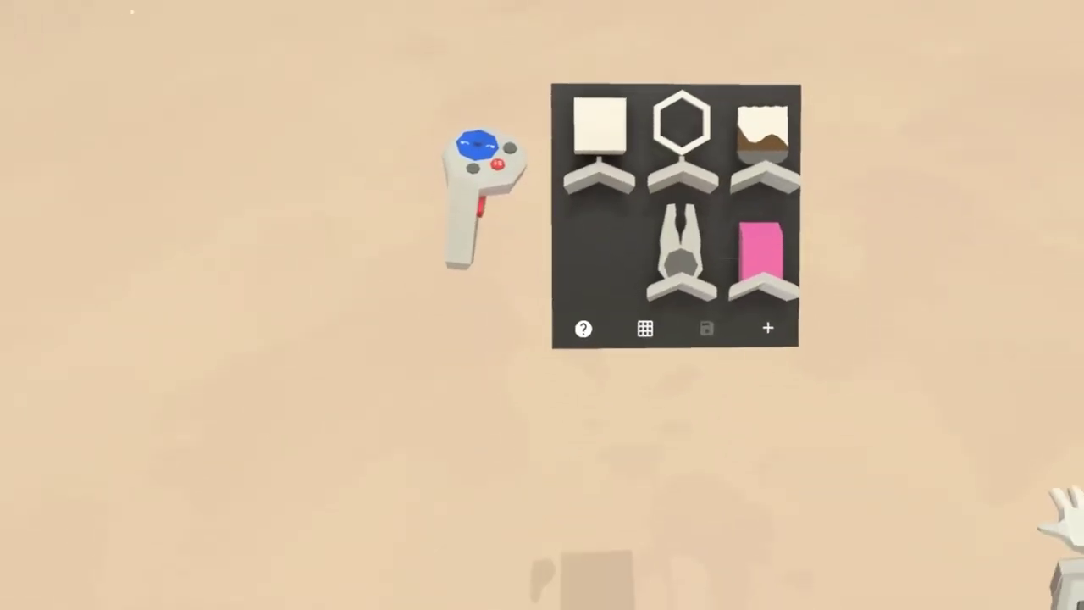
# Step: Insert a white cube and a small narrow white bar beside it in the empty scene
pyautogui.click(682, 343)
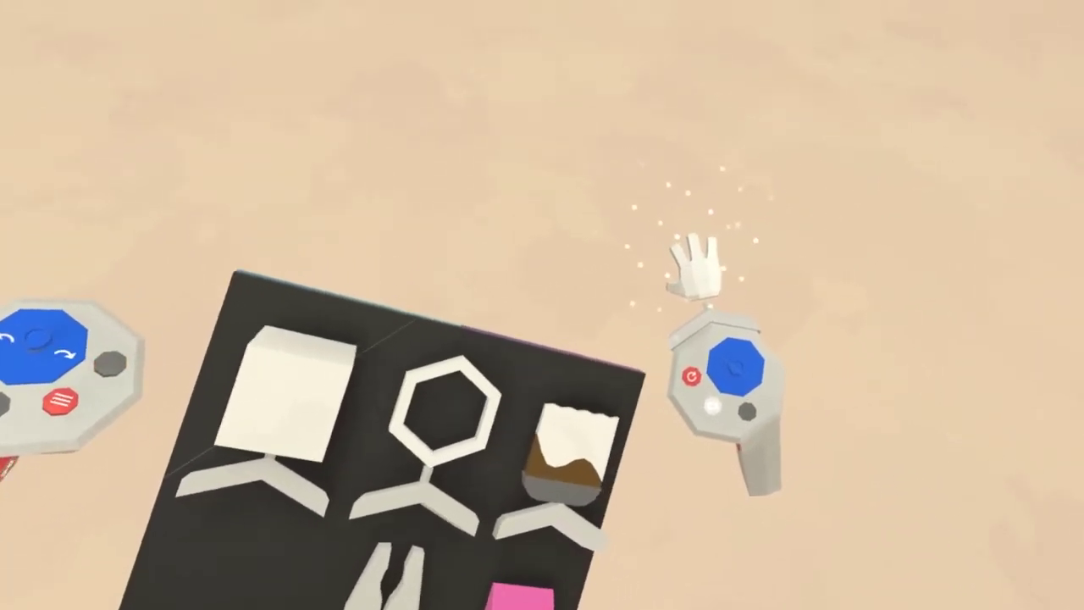
pyautogui.click(643, 355)
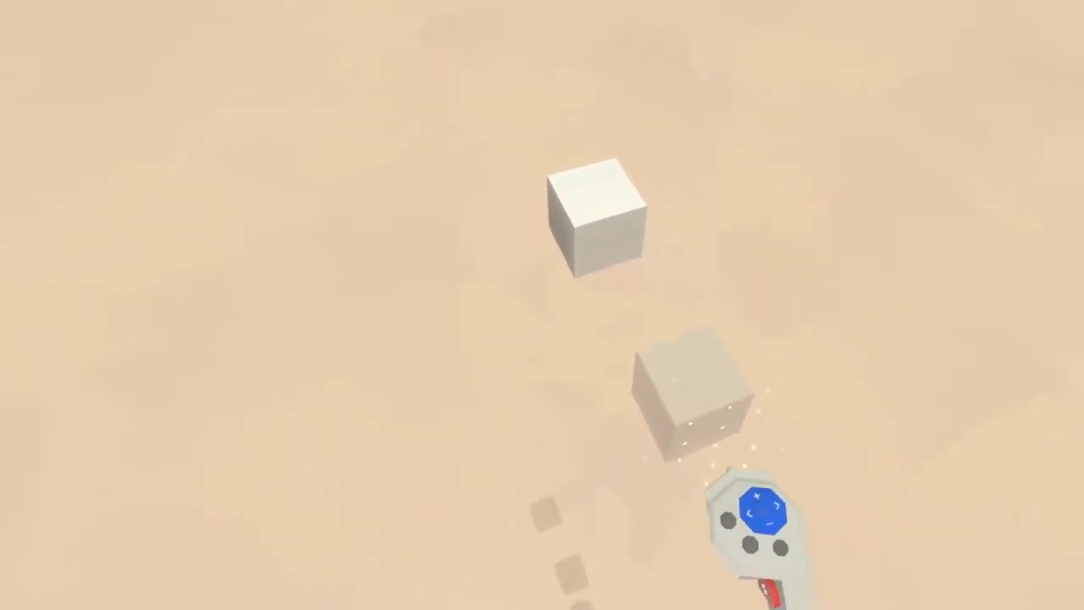
pyautogui.click(651, 360)
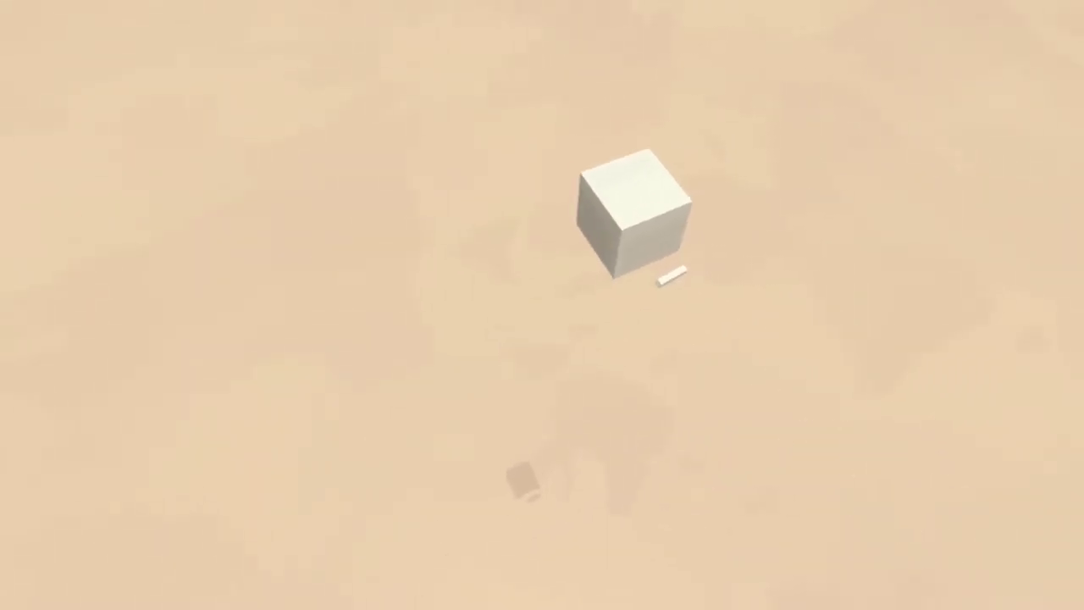
# Step: Reshape the small white bar into a pointed wedge by moving the vertices at one end together
pyautogui.click(615, 469)
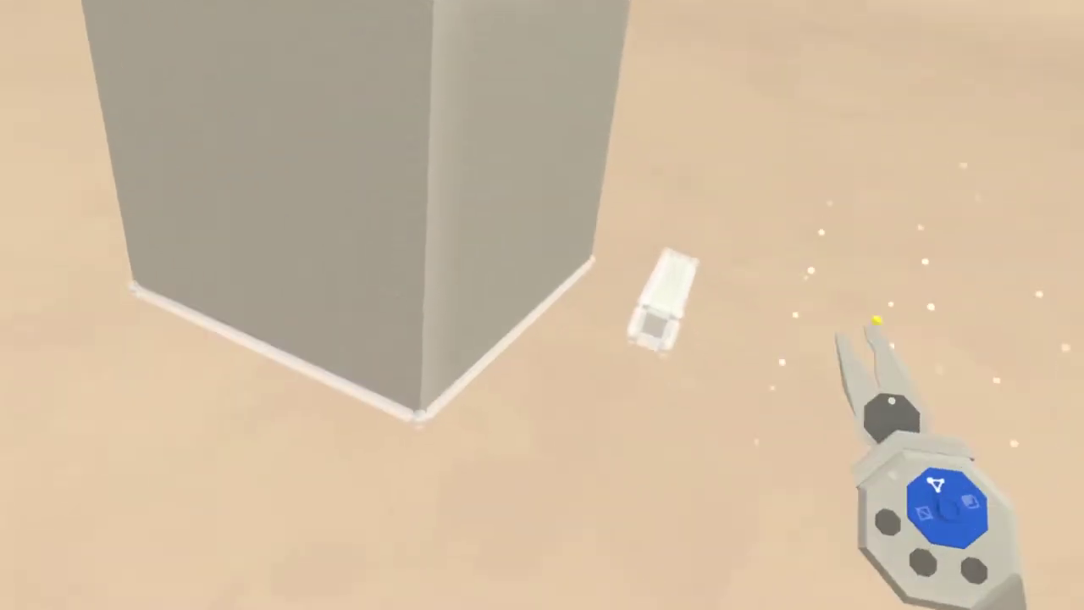
pyautogui.moveTo(686, 255); pyautogui.dragTo(694, 284)
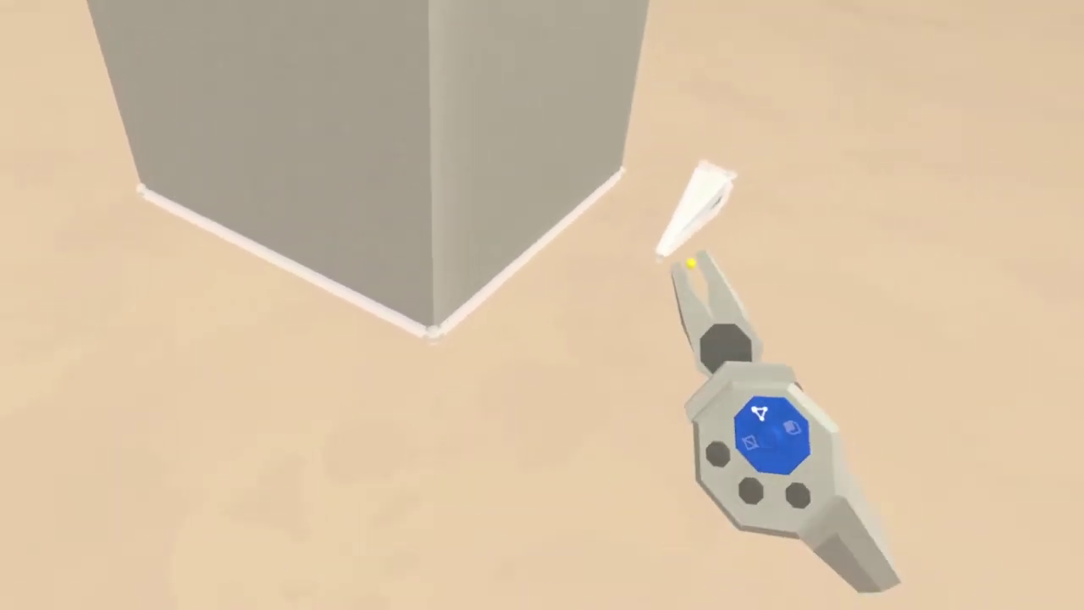
pyautogui.moveTo(690, 262); pyautogui.dragTo(559, 329)
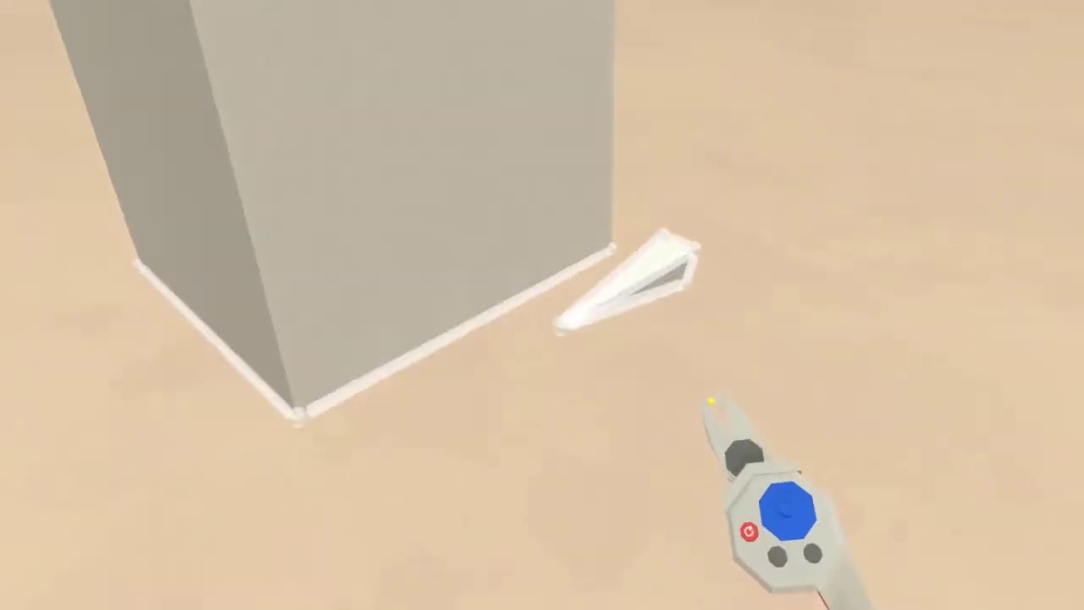
pyautogui.moveTo(710, 300); pyautogui.dragTo(684, 298)
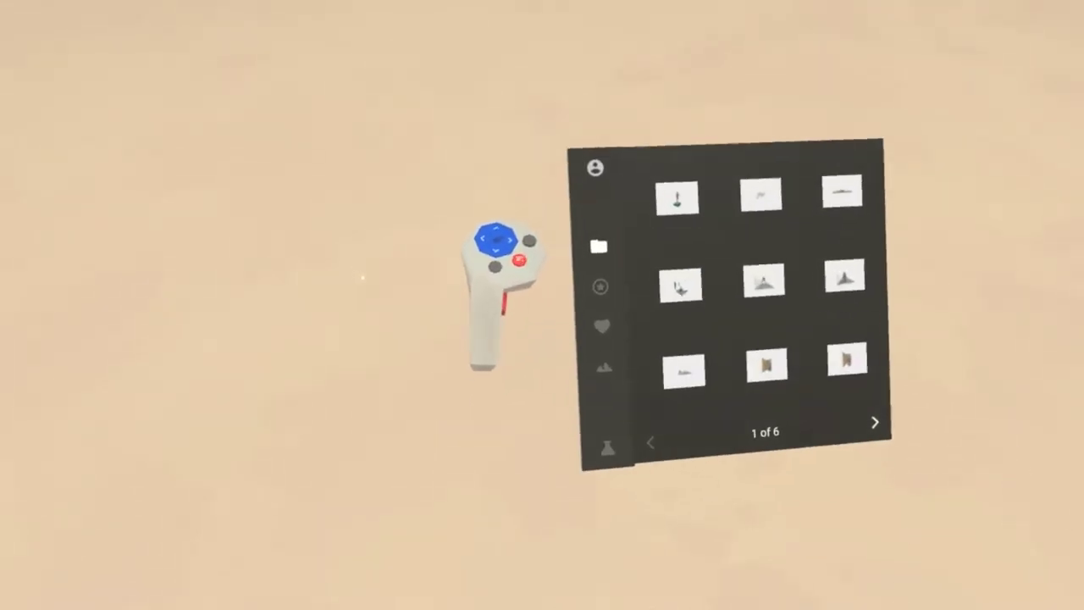
# Step: Try the experimental options Show expanded wireframe while reshaping and Show world space grid planes
pyautogui.click(609, 428)
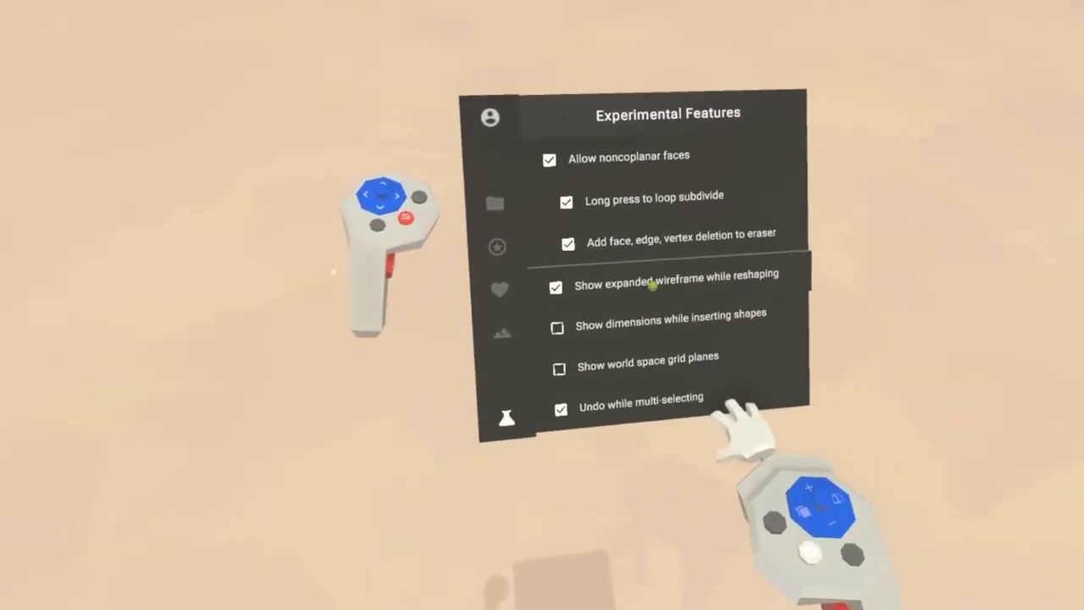
pyautogui.click(649, 317)
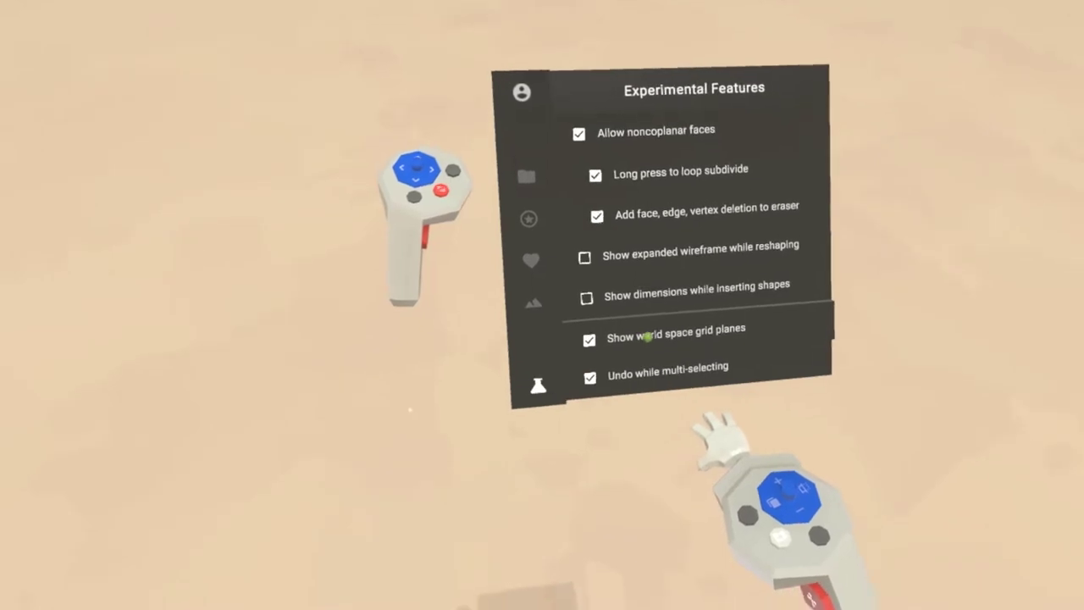
pyautogui.click(647, 336)
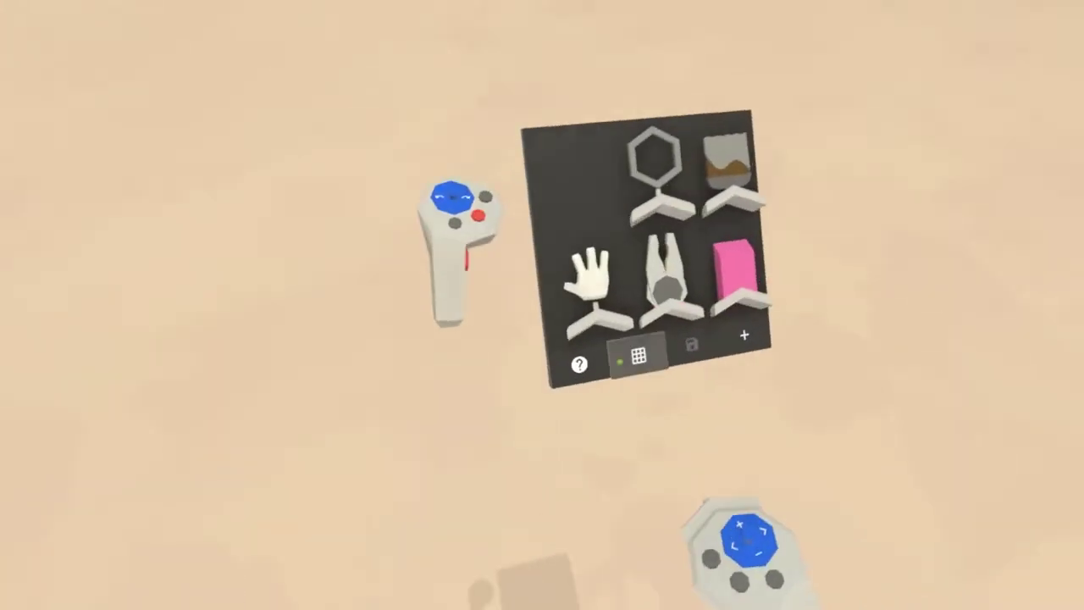
# Step: Turn on grid snapping and build a flat grey floor slab with a thin pink guide line across its middle
pyautogui.click(627, 359)
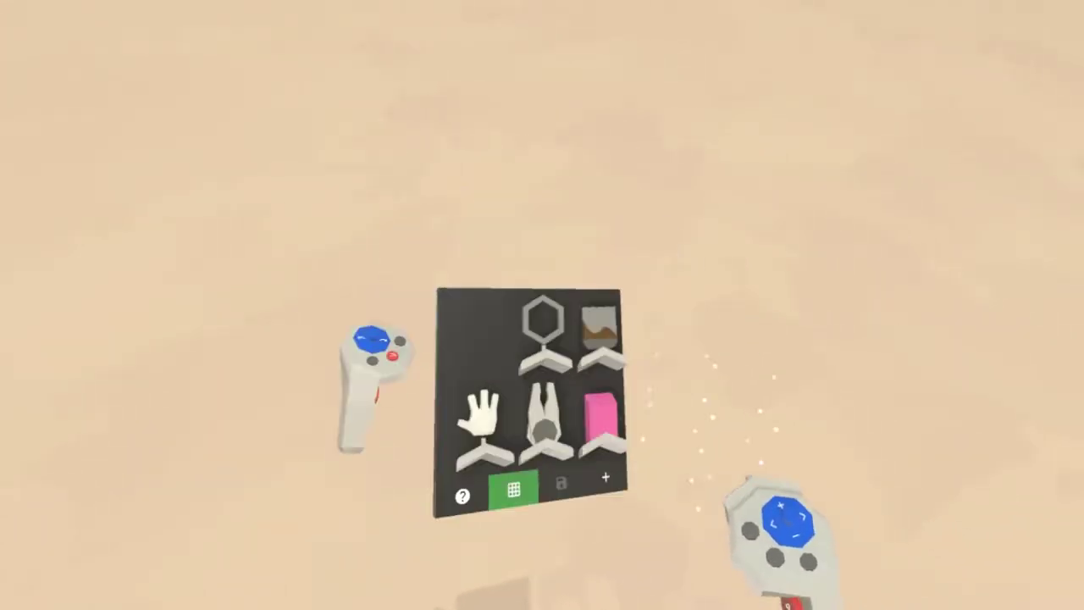
pyautogui.moveTo(624, 318); pyautogui.dragTo(1075, 349)
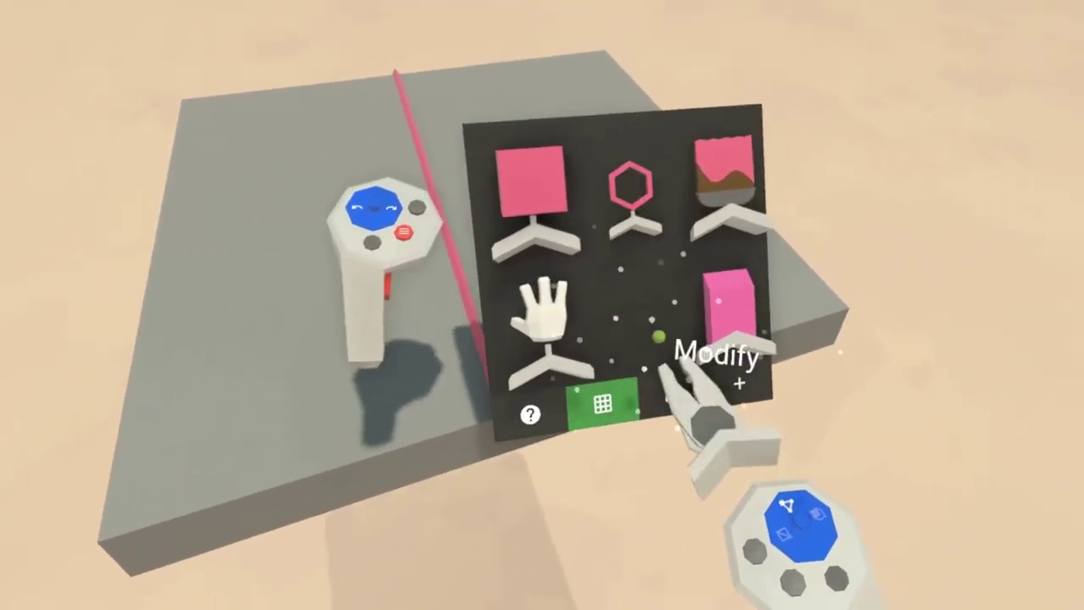
pyautogui.click(702, 412)
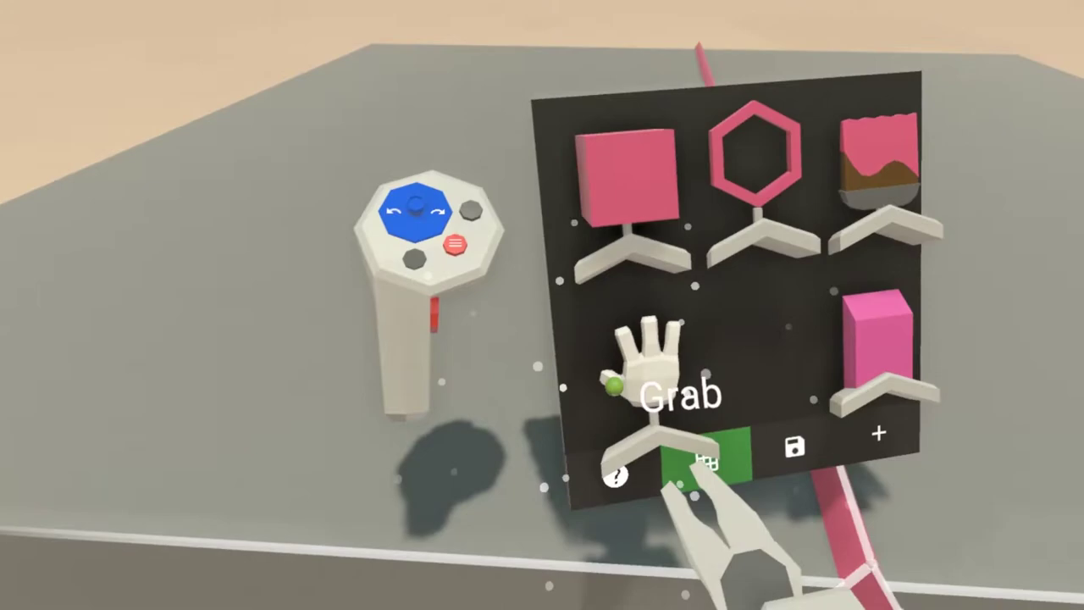
pyautogui.click(646, 367)
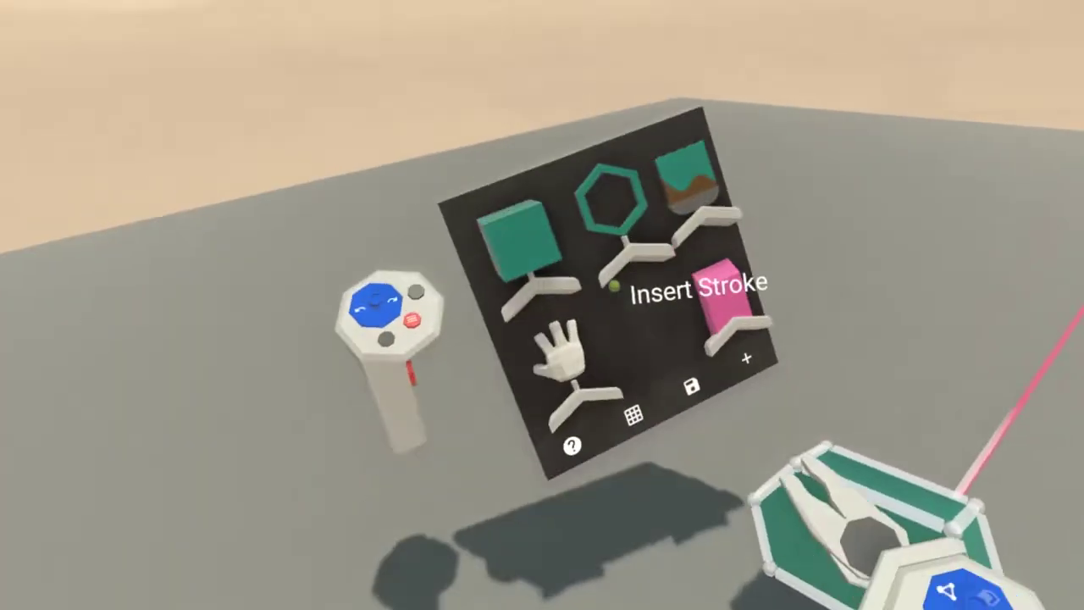
# Step: Position the teal block over the pink guide line and reshape its vertices and edges into a tapered frog head
pyautogui.click(561, 358)
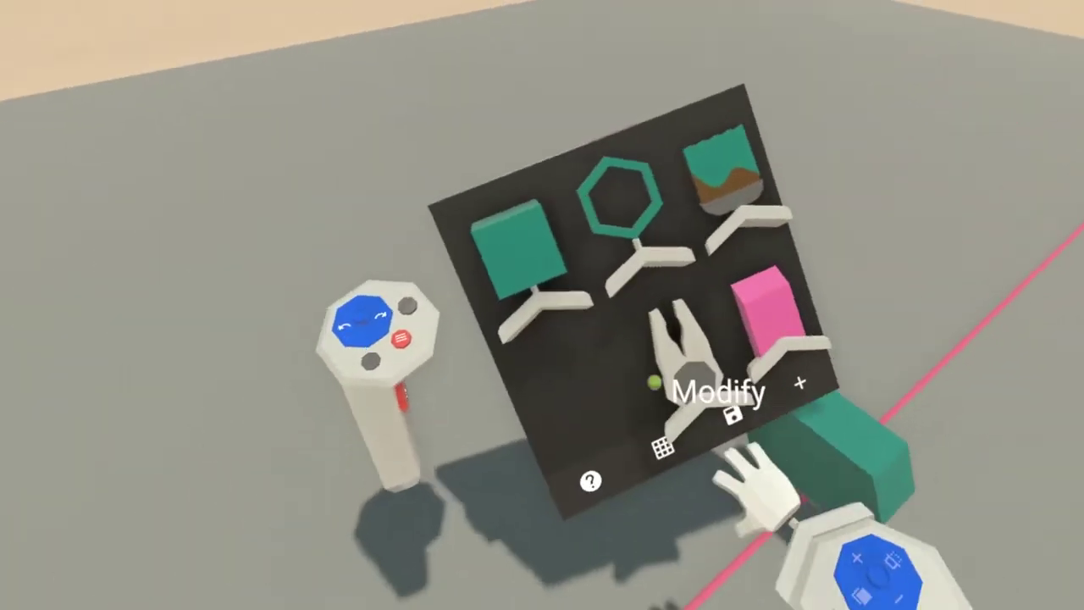
pyautogui.click(681, 364)
pyautogui.moveTo(709, 310); pyautogui.dragTo(650, 338)
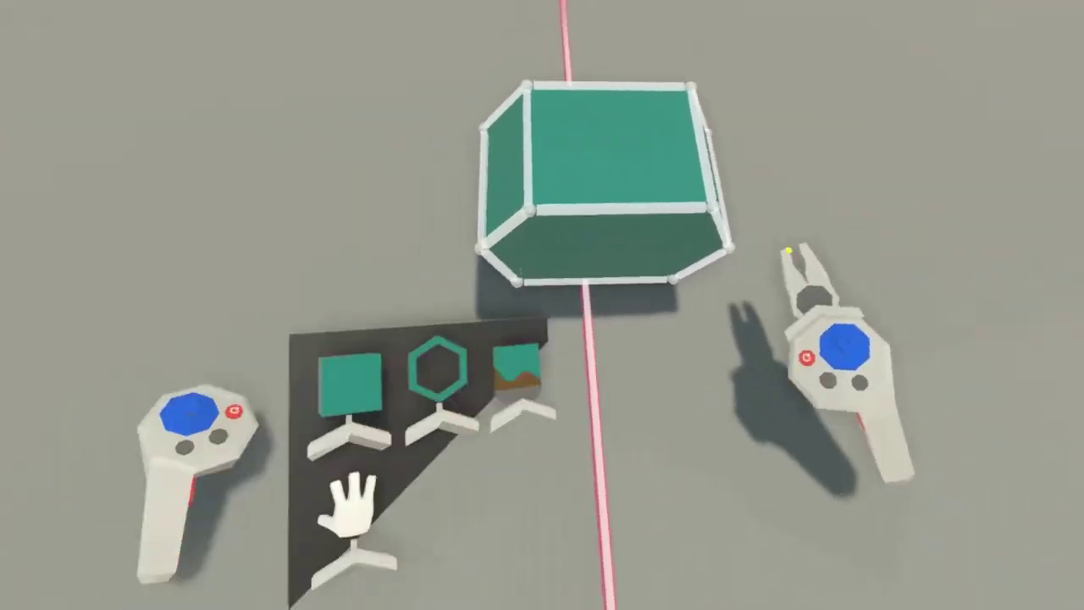
pyautogui.moveTo(605, 307); pyautogui.dragTo(590, 313)
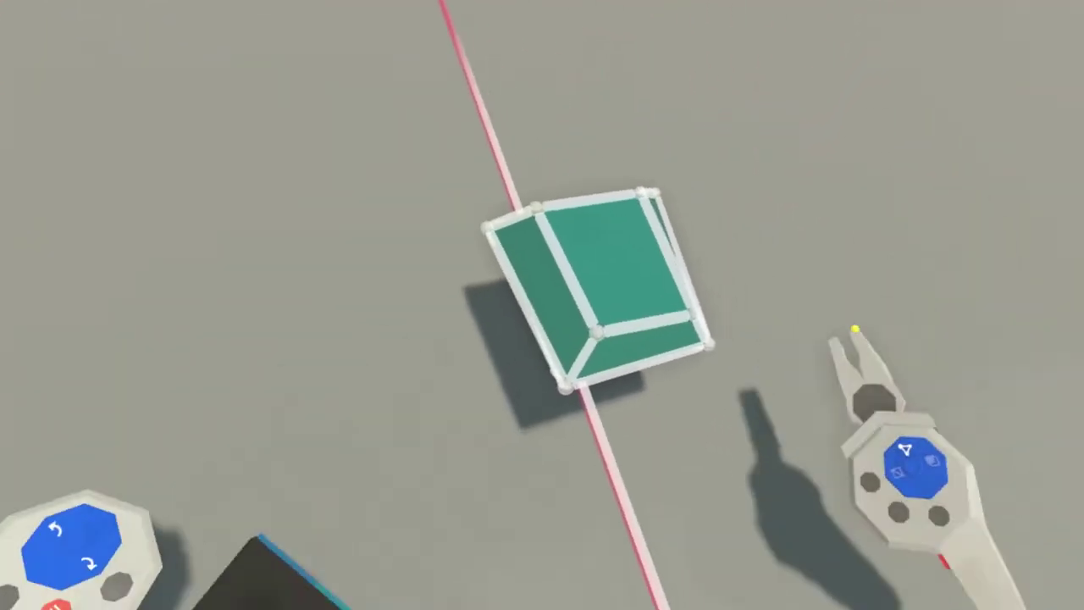
pyautogui.click(645, 336)
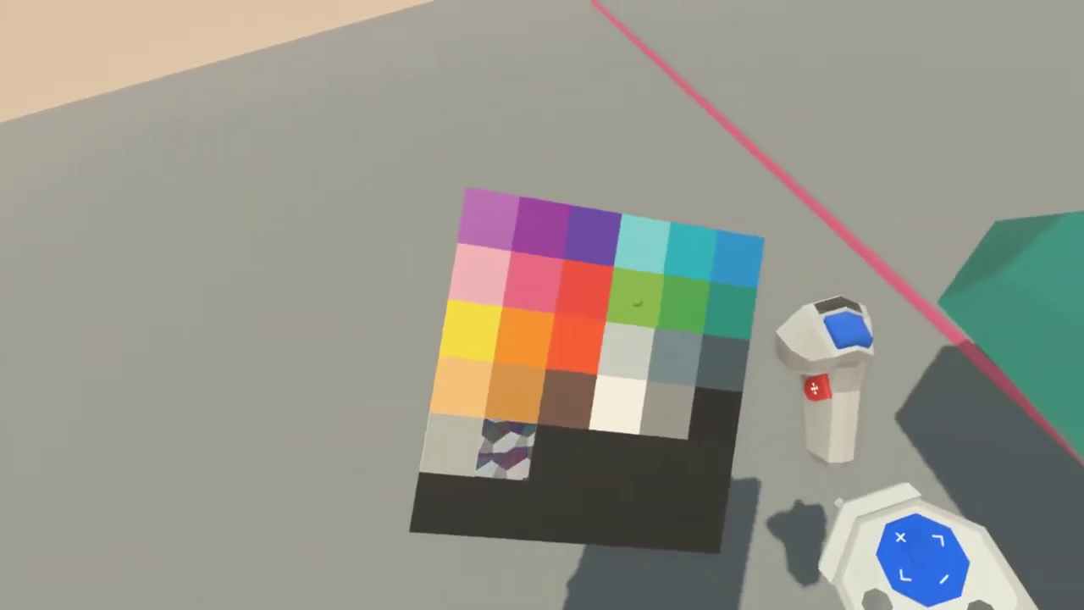
# Step: Place two light green box-shaped eyes on top of the teal head, one on each side
pyautogui.click(637, 302)
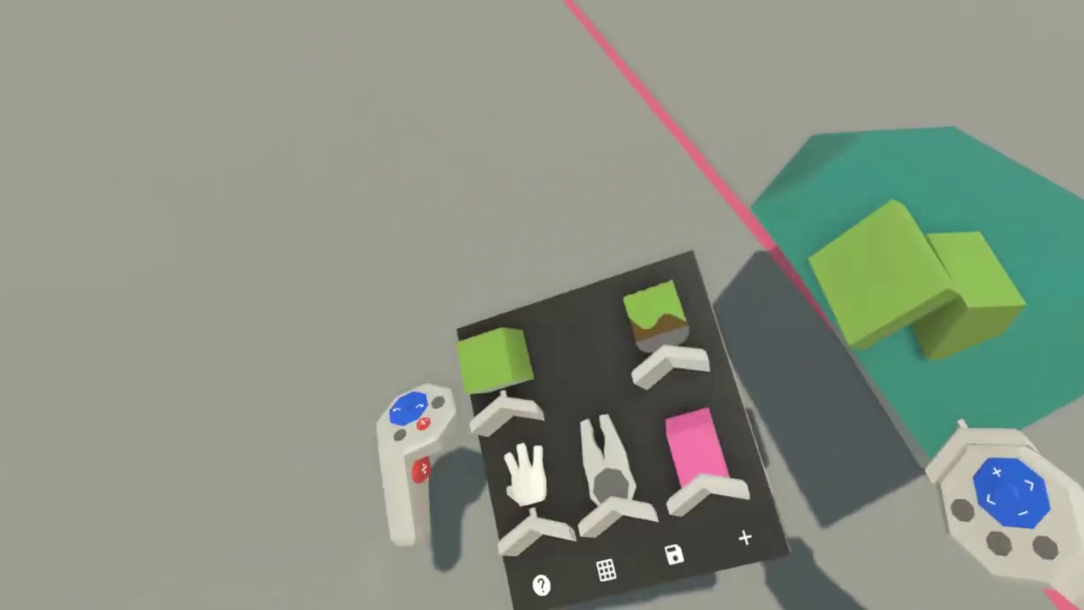
pyautogui.click(524, 477)
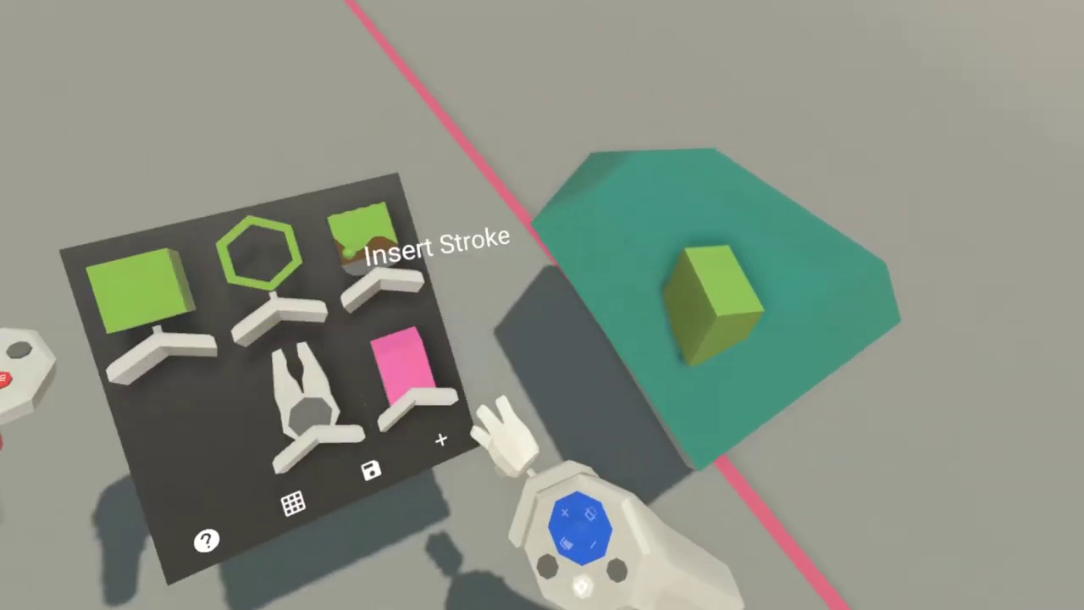
pyautogui.moveTo(699, 320); pyautogui.dragTo(709, 317)
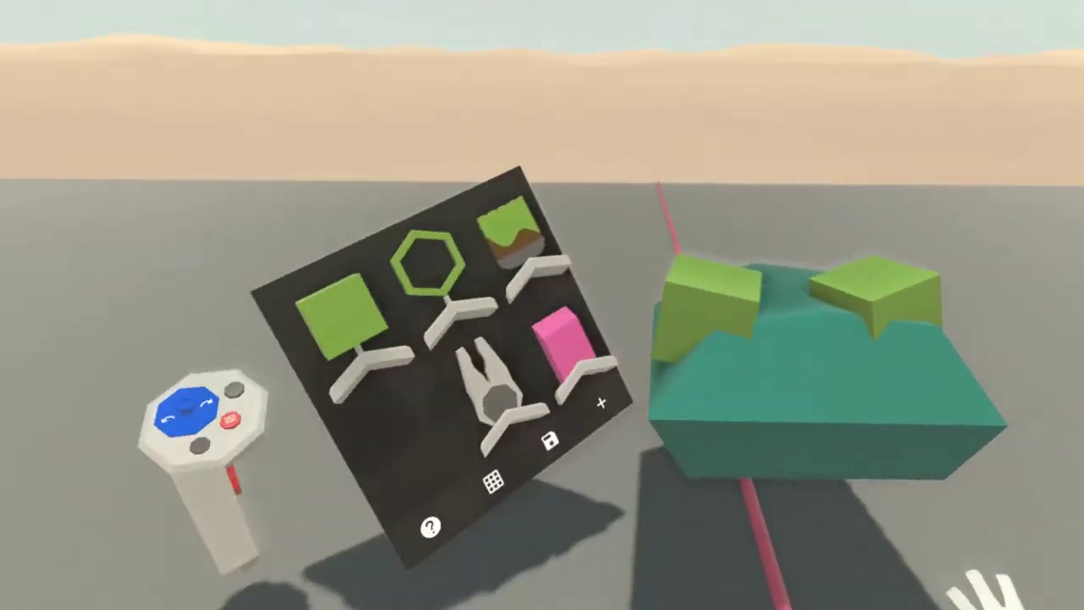
# Step: Reshape the front of the teal head by moving the snout's vertices around the central edge
pyautogui.click(496, 399)
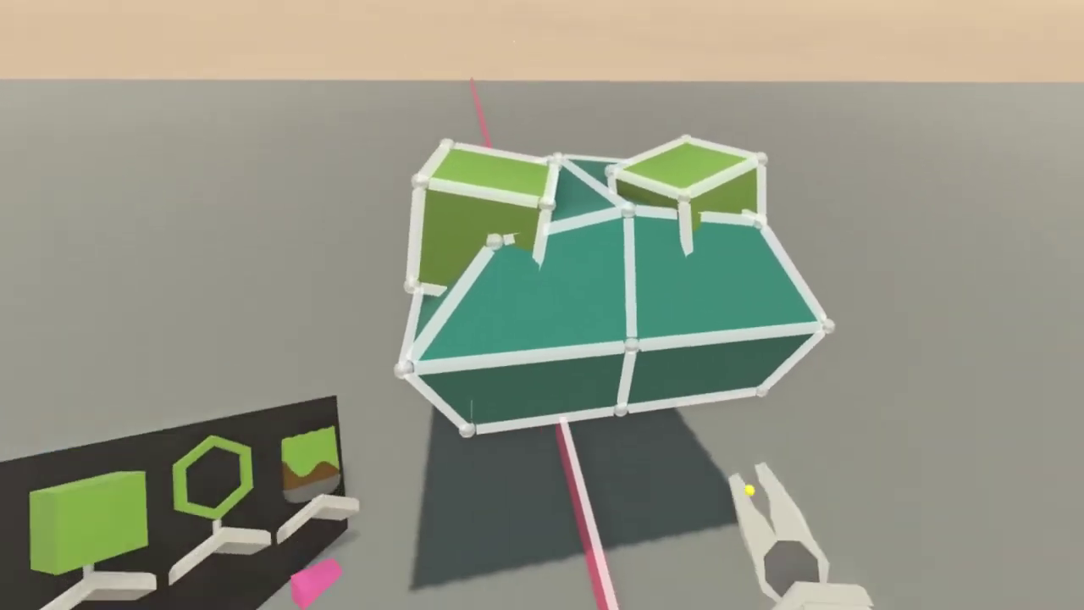
pyautogui.moveTo(667, 347); pyautogui.dragTo(748, 339)
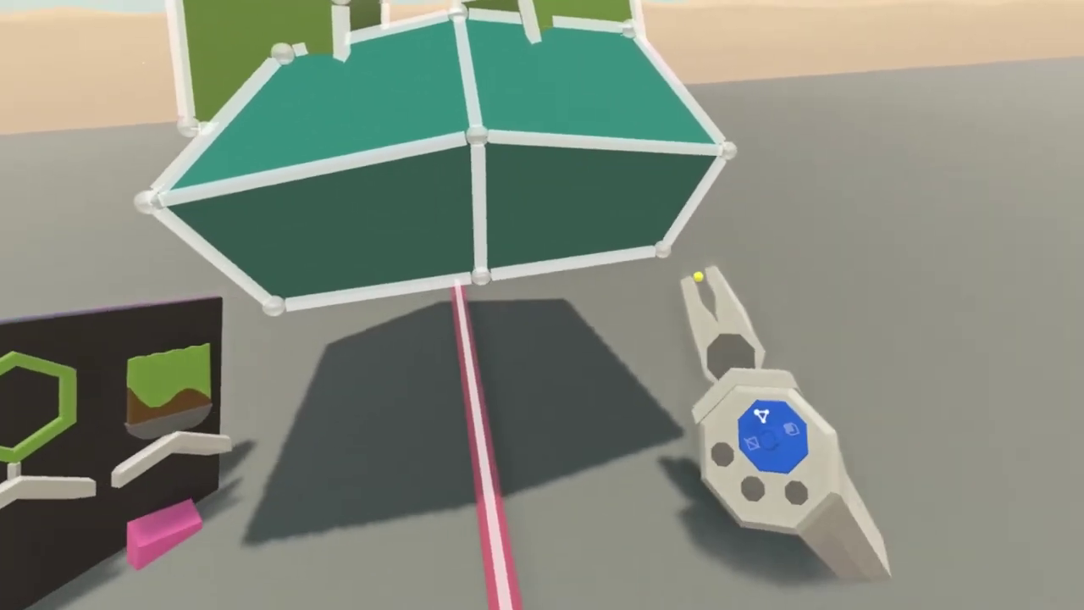
pyautogui.moveTo(700, 276); pyautogui.dragTo(755, 326)
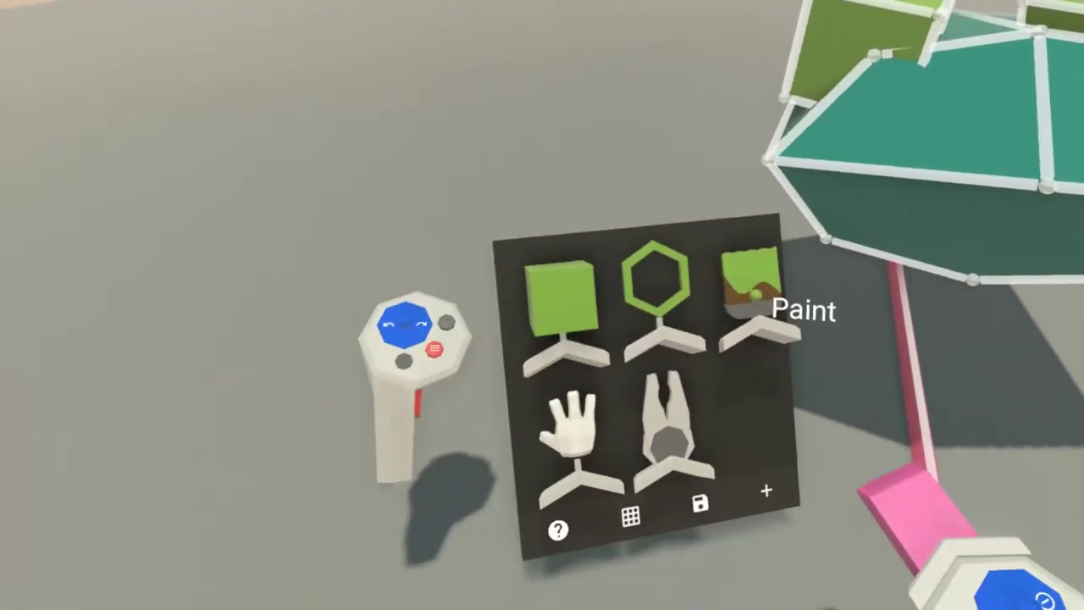
pyautogui.click(668, 436)
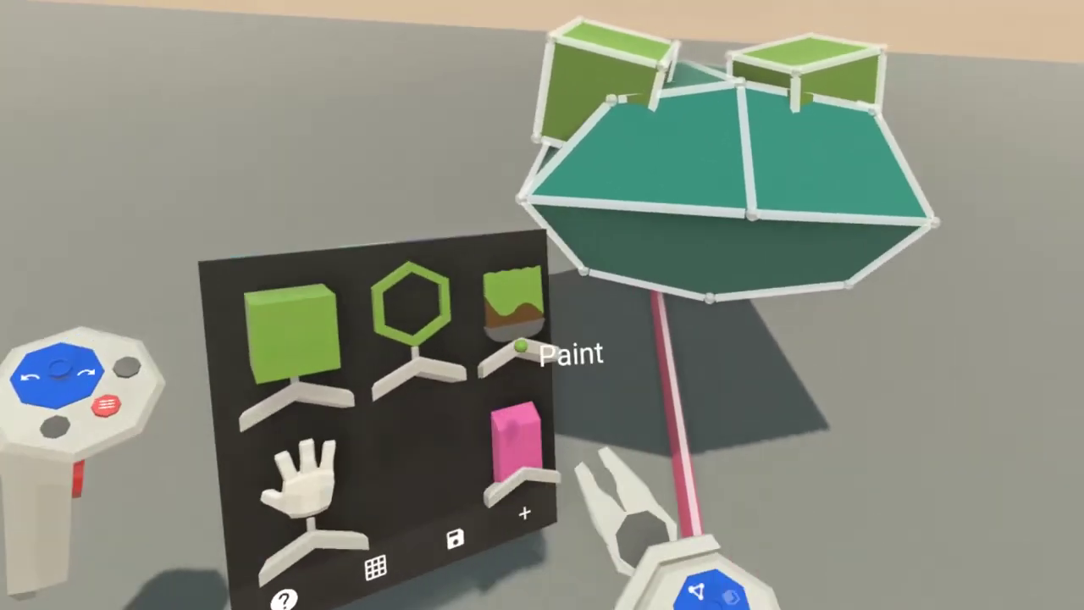
pyautogui.moveTo(648, 296)
pyautogui.mouseDown()
pyautogui.moveTo(716, 358)
pyautogui.moveTo(753, 349)
pyautogui.mouseUp()
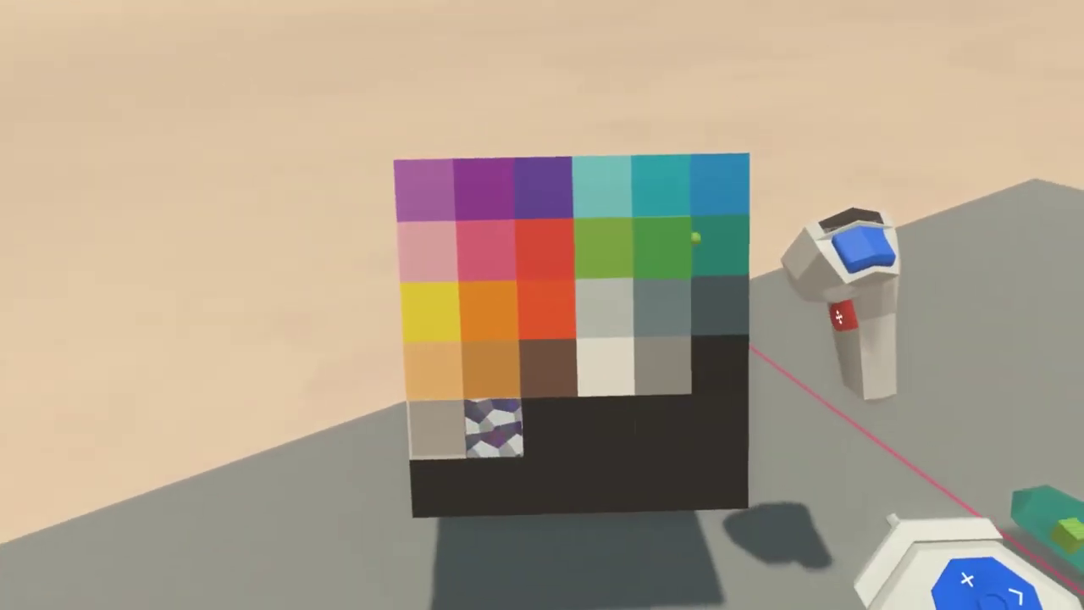
# Step: Build a teal bar-shaped leg on the side of the frog's body and reshape its outer end into a bent joint
pyautogui.click(719, 245)
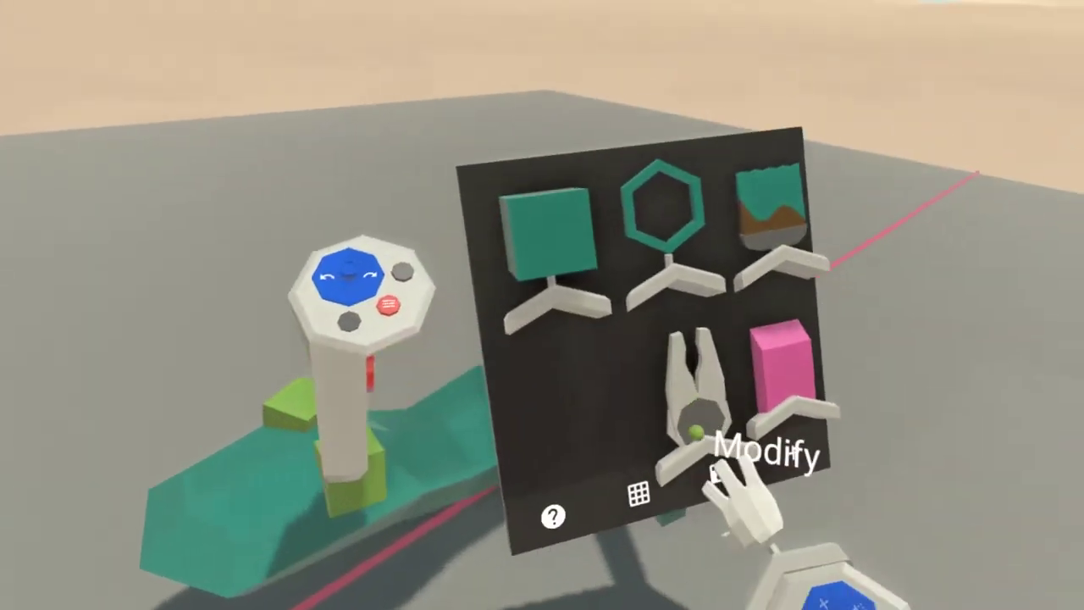
pyautogui.click(709, 445)
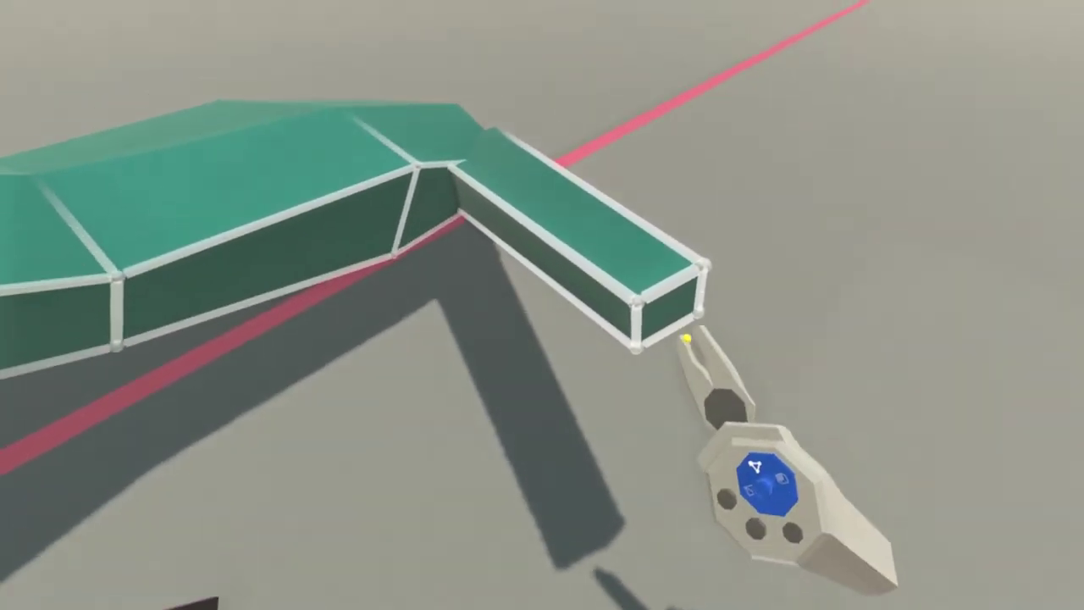
pyautogui.moveTo(688, 341); pyautogui.dragTo(715, 366)
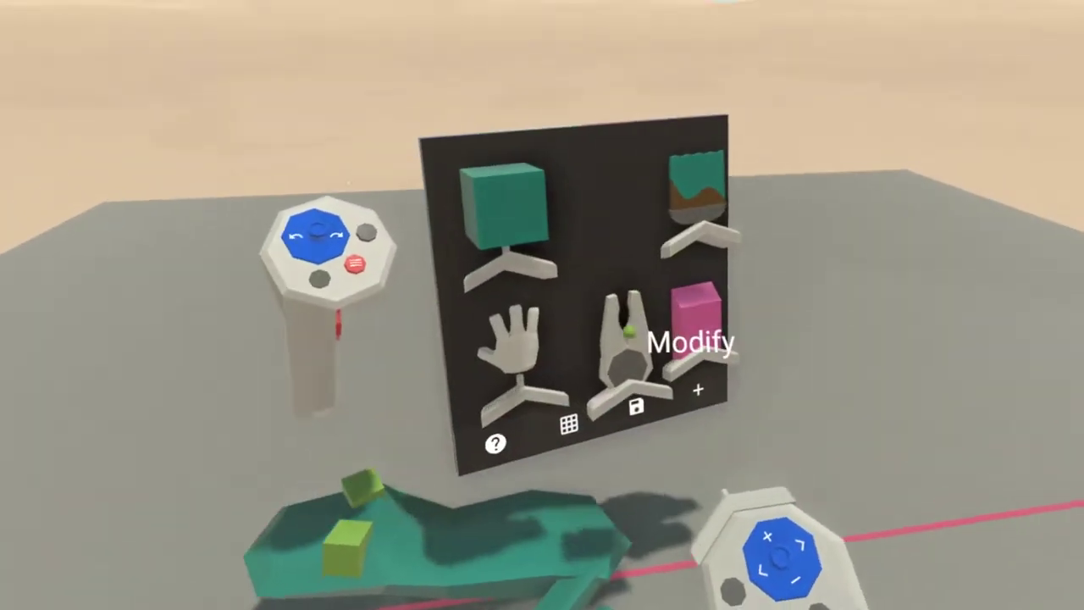
pyautogui.click(628, 339)
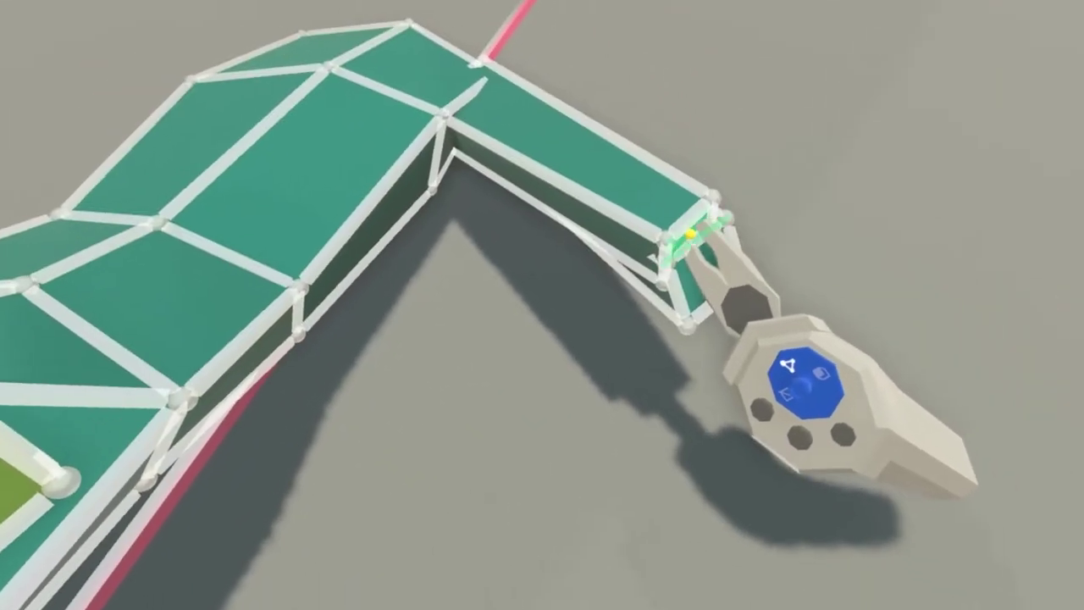
pyautogui.moveTo(690, 236); pyautogui.dragTo(669, 240)
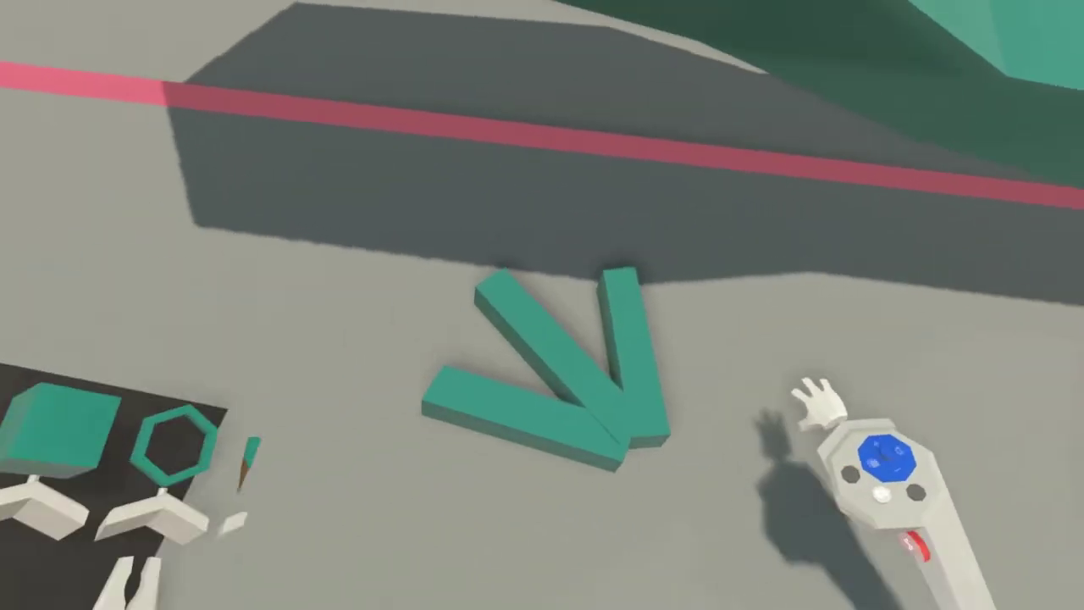
# Step: Arrange the three thin teal bars into a fan as the toes of the frog's foot
pyautogui.moveTo(1040, 314)
pyautogui.mouseDown()
pyautogui.moveTo(869, 381)
pyautogui.moveTo(675, 322)
pyautogui.mouseUp()
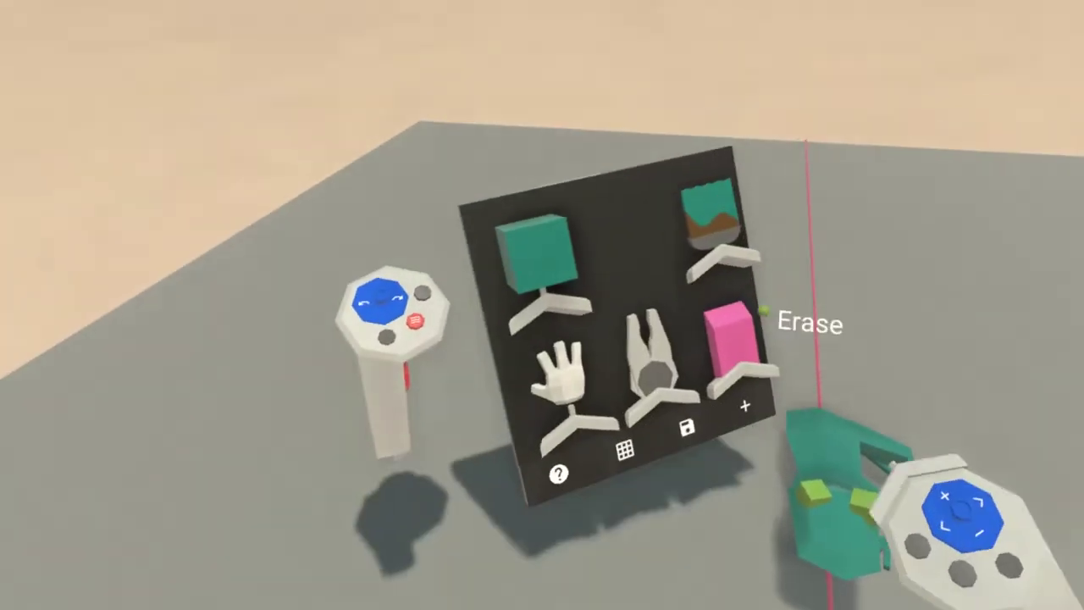
# Step: Pull the two light green eyes off the top of the frog's head and move them away from the model
pyautogui.click(560, 380)
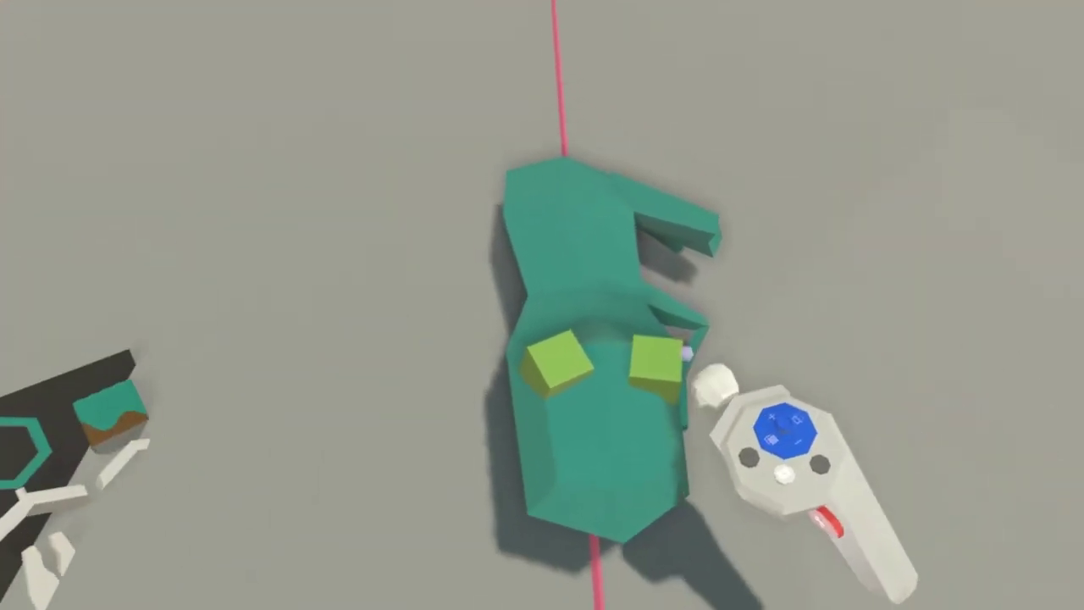
pyautogui.moveTo(715, 385); pyautogui.dragTo(931, 218)
pyautogui.moveTo(647, 393); pyautogui.dragTo(953, 307)
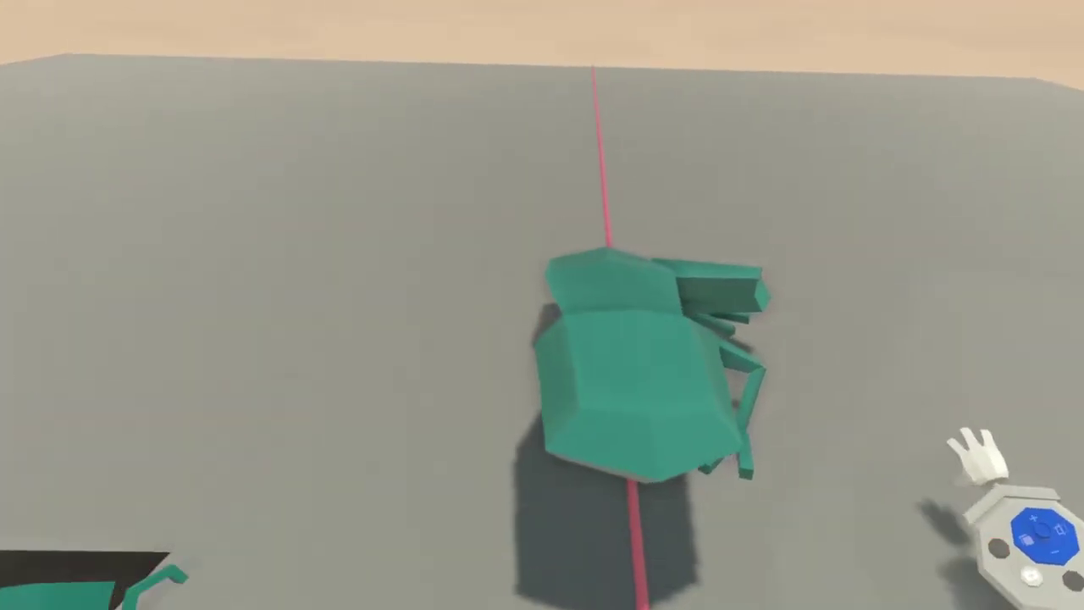
# Step: Reposition the upper hind leg over the lower leg and adjust the lower leg's corner vertex beneath the knee
pyautogui.click(415, 348)
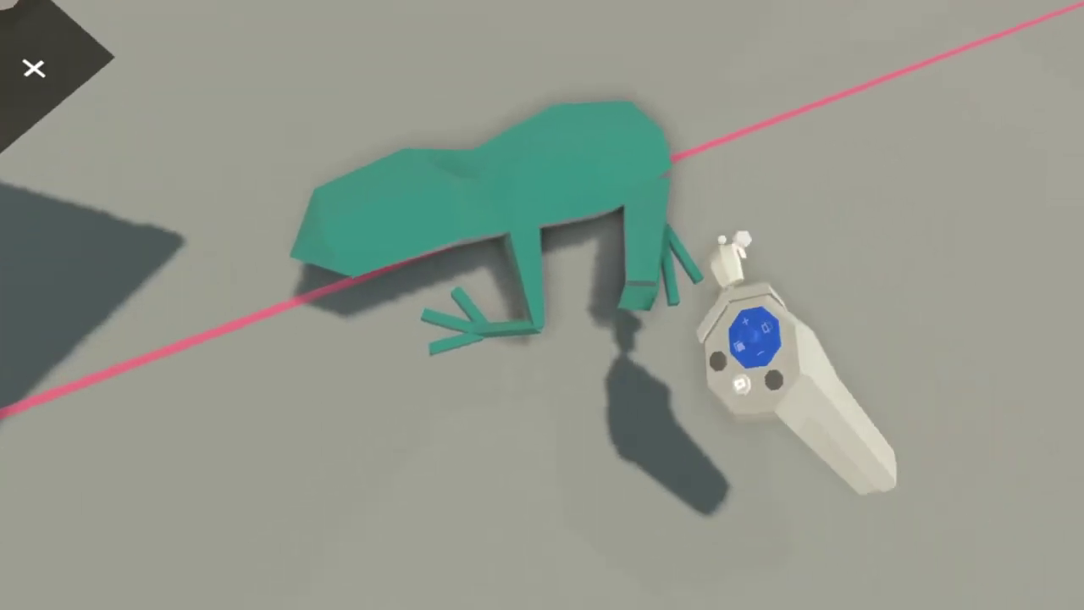
pyautogui.click(665, 279)
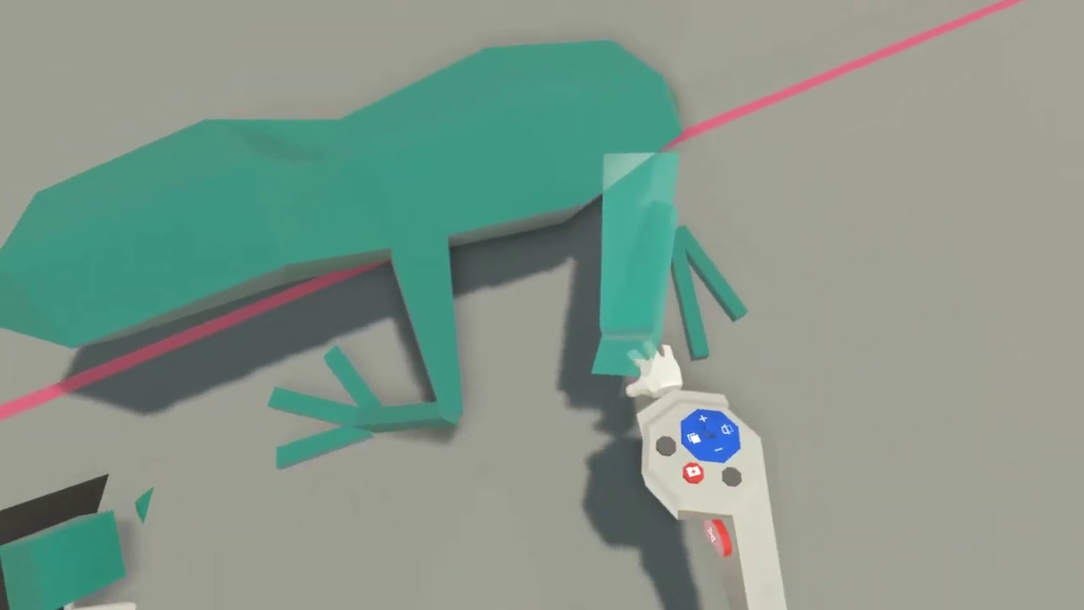
pyautogui.moveTo(653, 370); pyautogui.dragTo(719, 410)
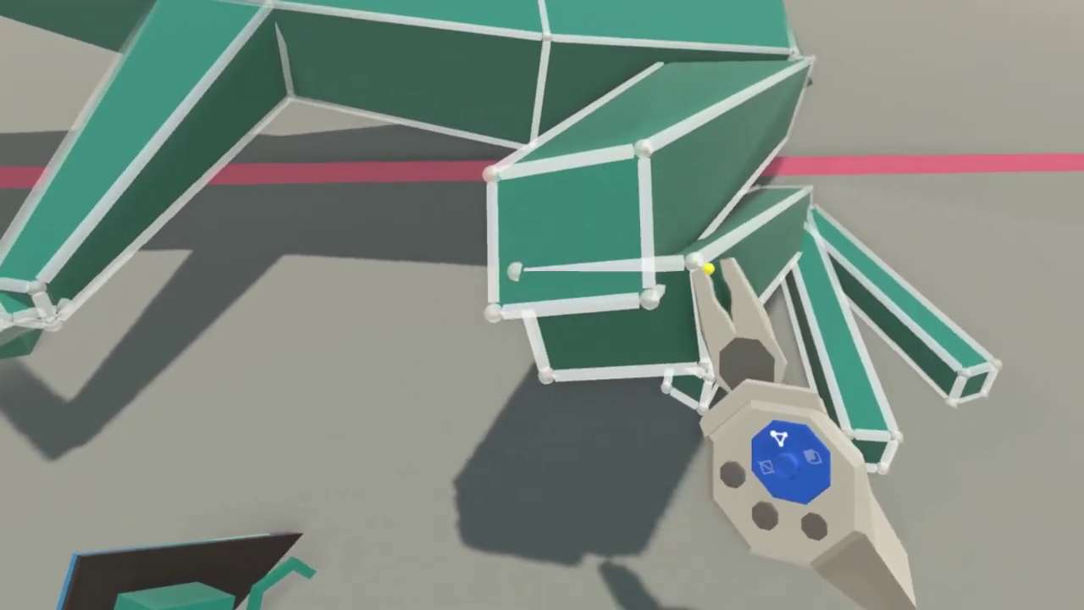
pyautogui.moveTo(709, 268); pyautogui.dragTo(644, 305)
pyautogui.moveTo(1047, 276); pyautogui.dragTo(755, 367, button='middle')
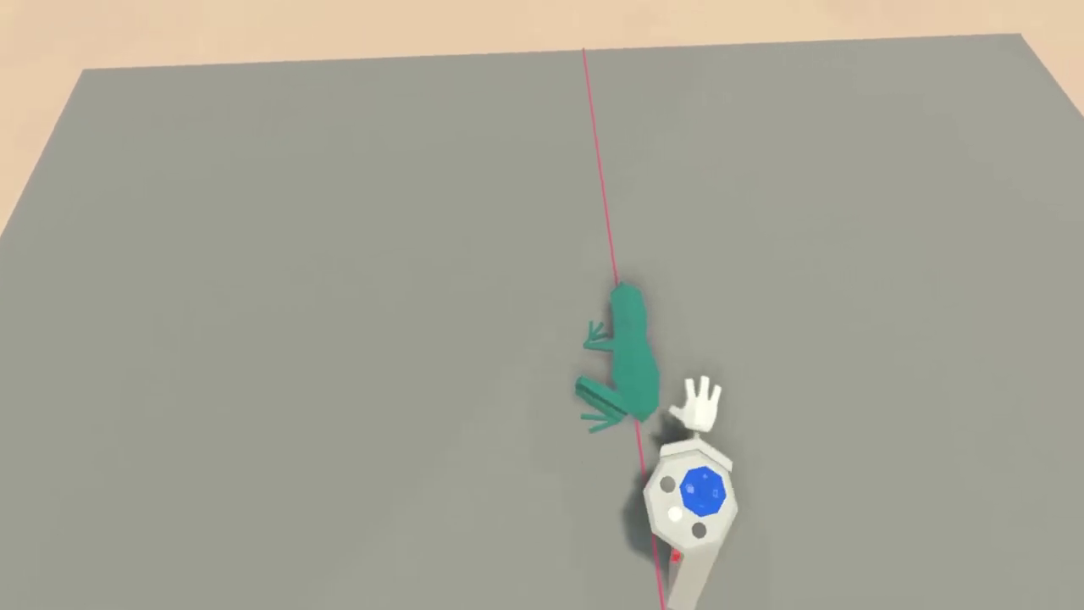
pyautogui.moveTo(1079, 444); pyautogui.dragTo(882, 435, button='middle')
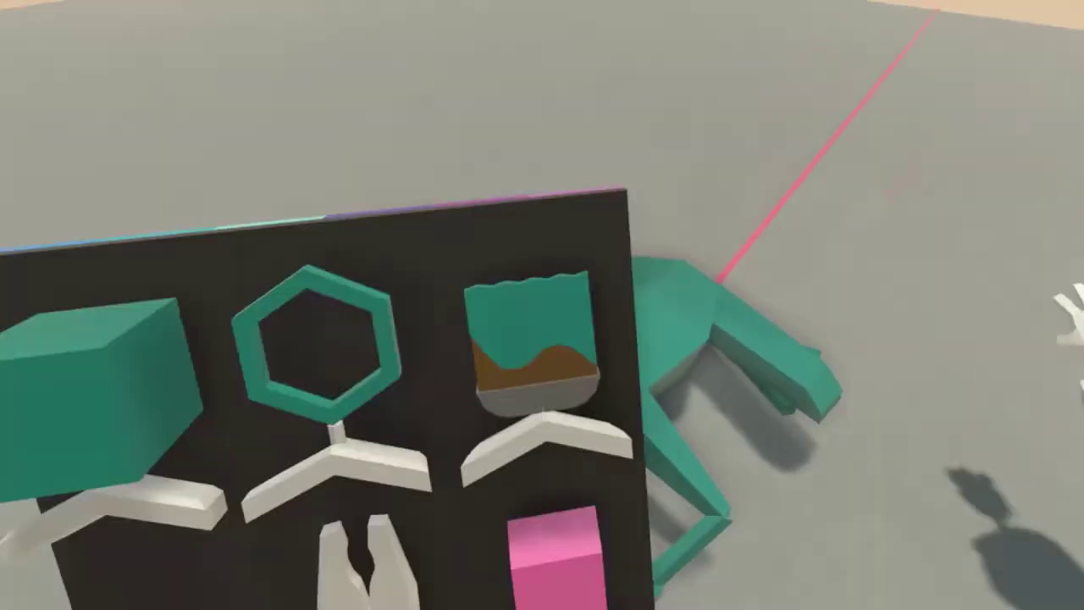
# Step: Reposition the lower part of the front leg together with its foot at the leg joint
pyautogui.click(665, 296)
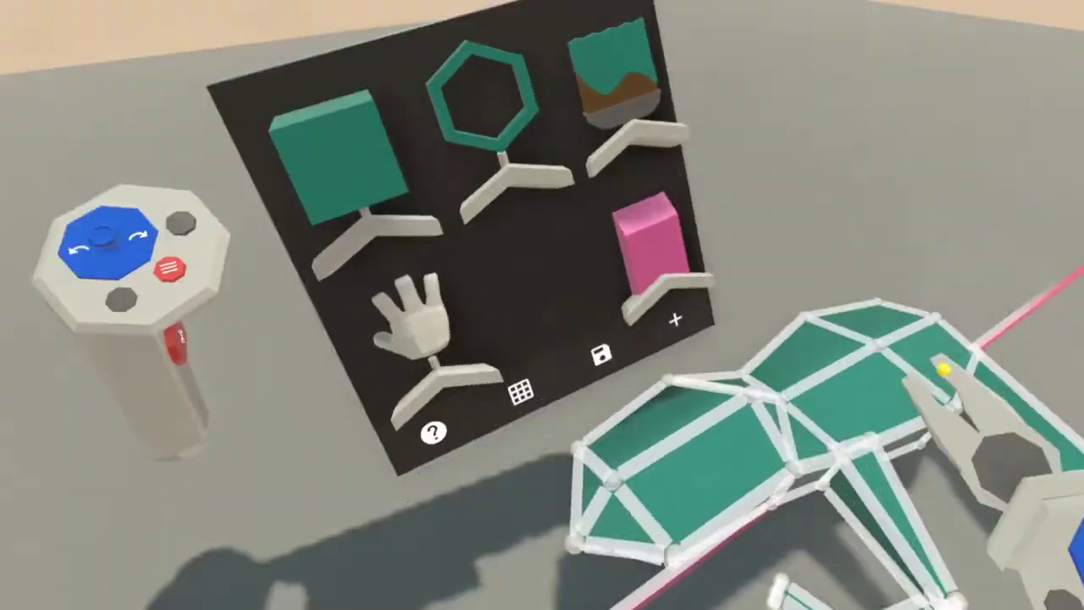
pyautogui.click(415, 326)
pyautogui.moveTo(839, 109)
pyautogui.mouseDown()
pyautogui.moveTo(731, 177)
pyautogui.moveTo(701, 271)
pyautogui.moveTo(710, 335)
pyautogui.mouseUp()
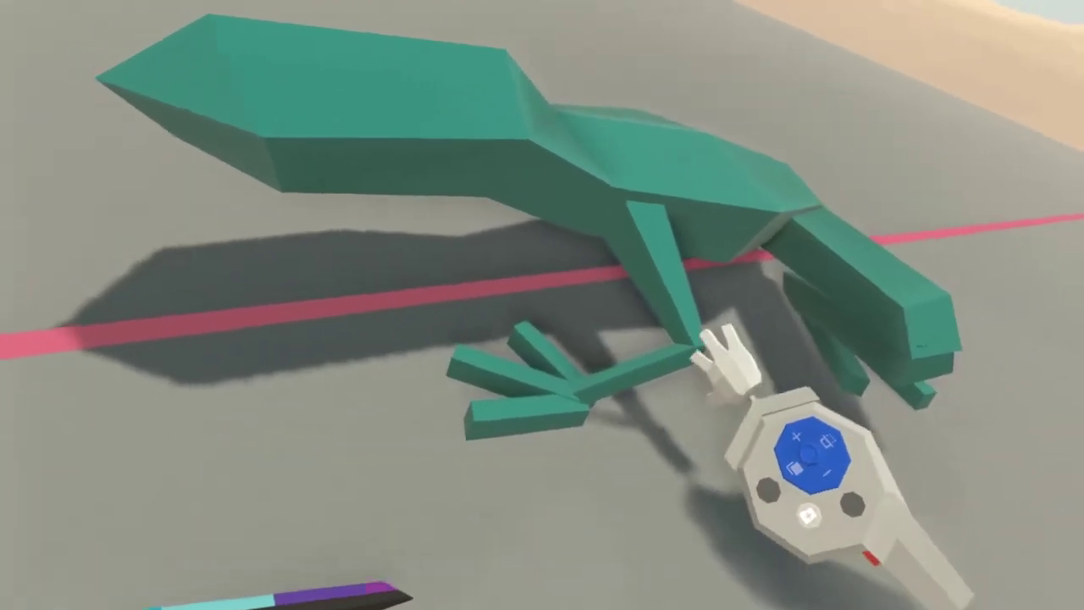
pyautogui.moveTo(704, 345); pyautogui.dragTo(756, 354)
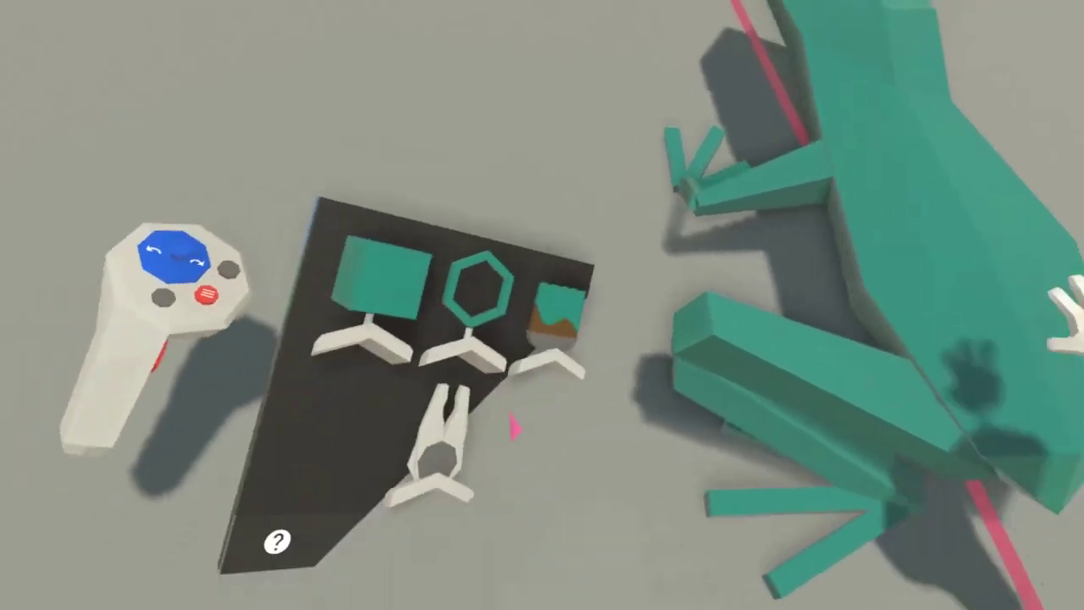
# Step: Cut an edge loop around the thigh near the body and move its inner corner to bend the thigh towards the rump
pyautogui.click(438, 460)
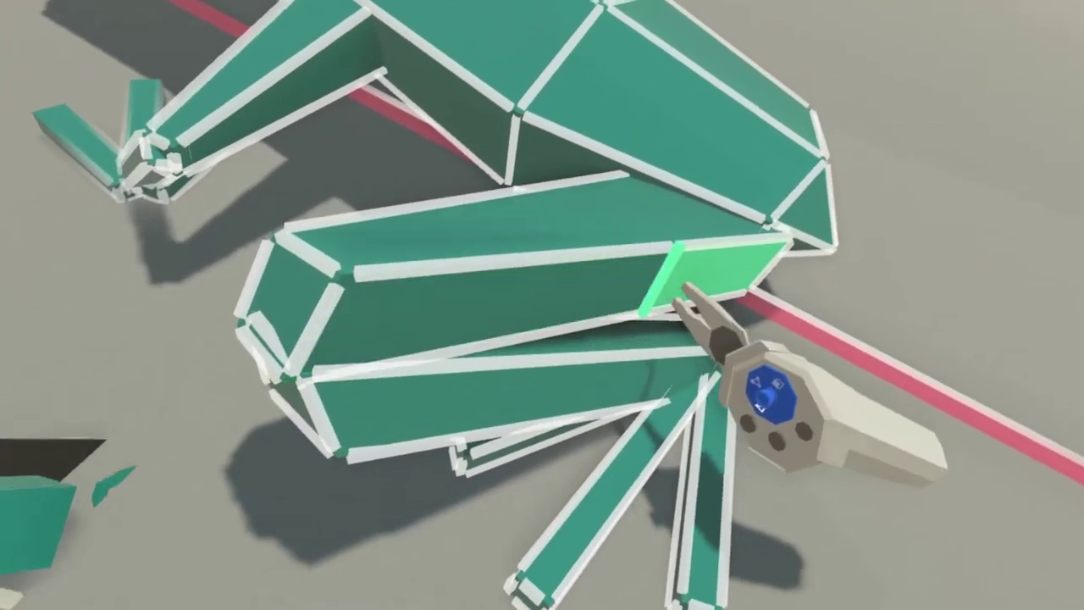
pyautogui.press('Up')
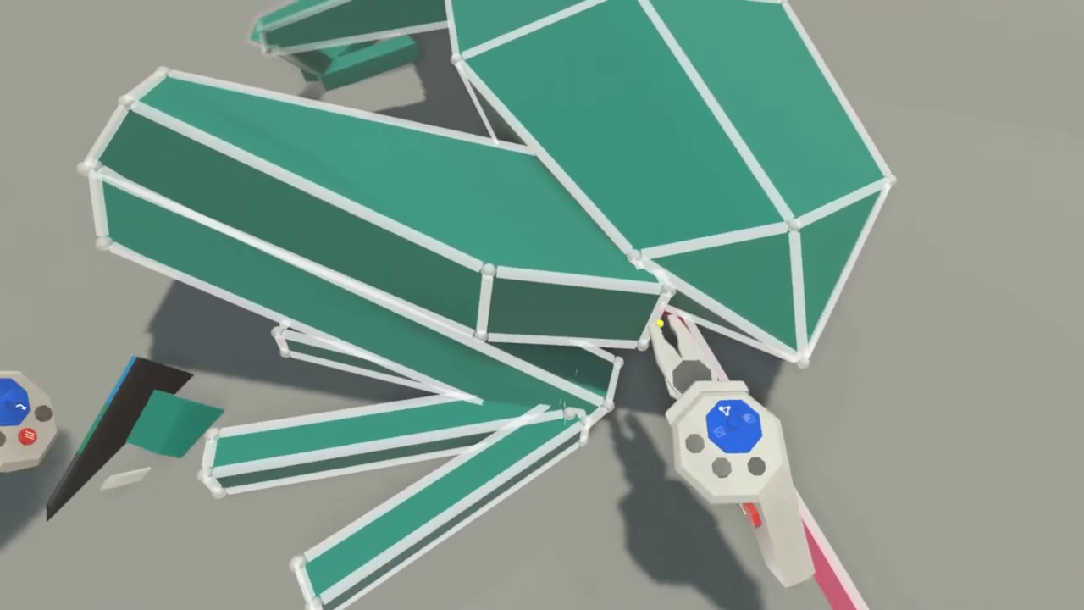
pyautogui.moveTo(660, 322); pyautogui.dragTo(746, 302)
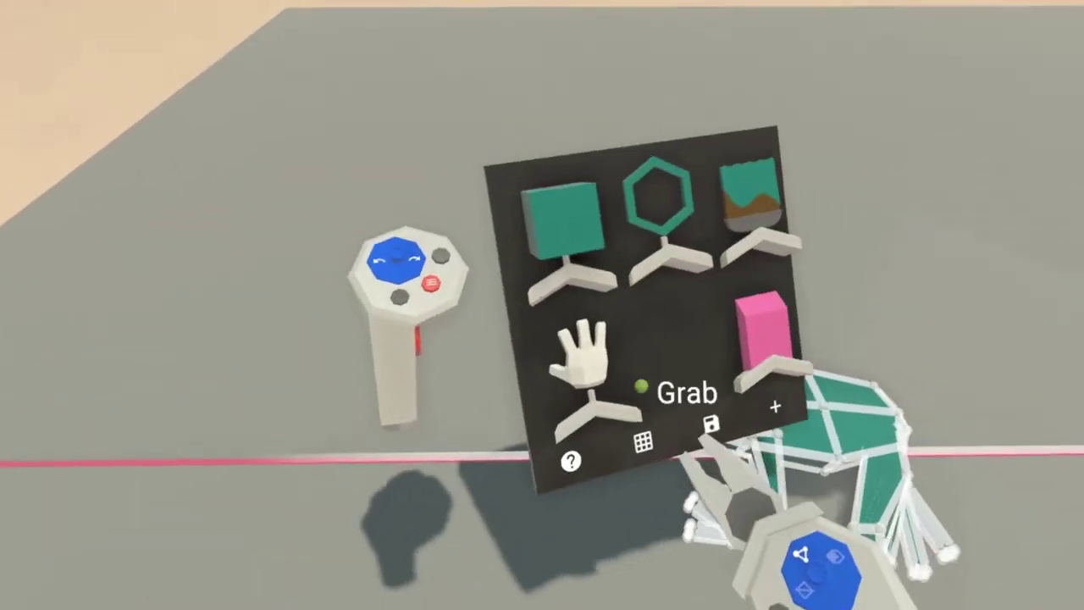
pyautogui.click(641, 384)
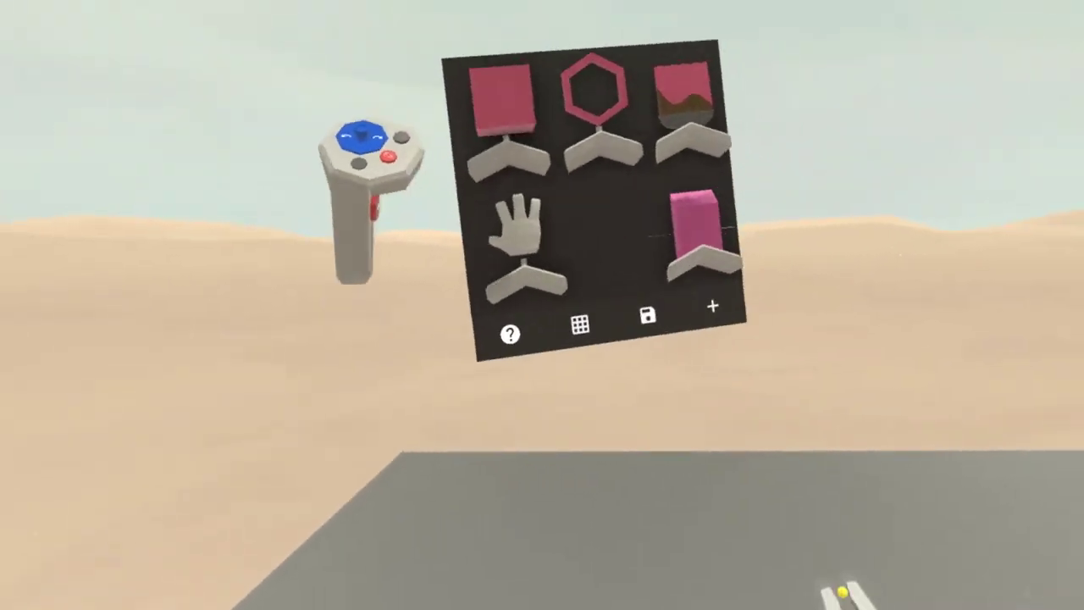
# Step: Cut an edge loop lengthwise down the middle of the head and pull its centre points outwards at the snout and neck
pyautogui.click(663, 304)
pyautogui.click(675, 340)
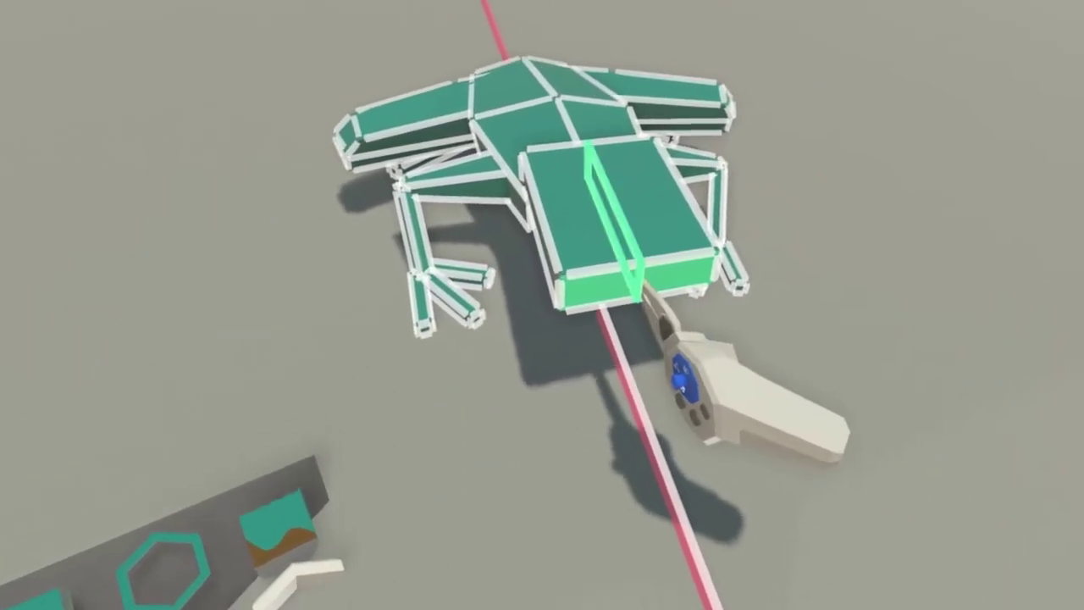
pyautogui.click(647, 294)
pyautogui.moveTo(635, 273); pyautogui.dragTo(641, 303)
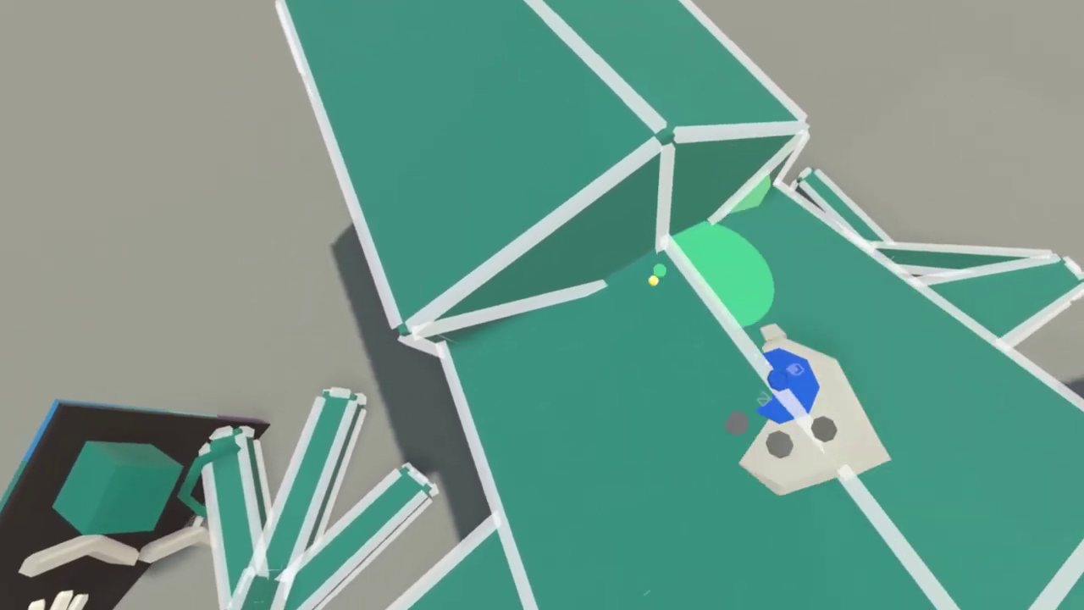
pyautogui.moveTo(670, 280); pyautogui.dragTo(730, 325)
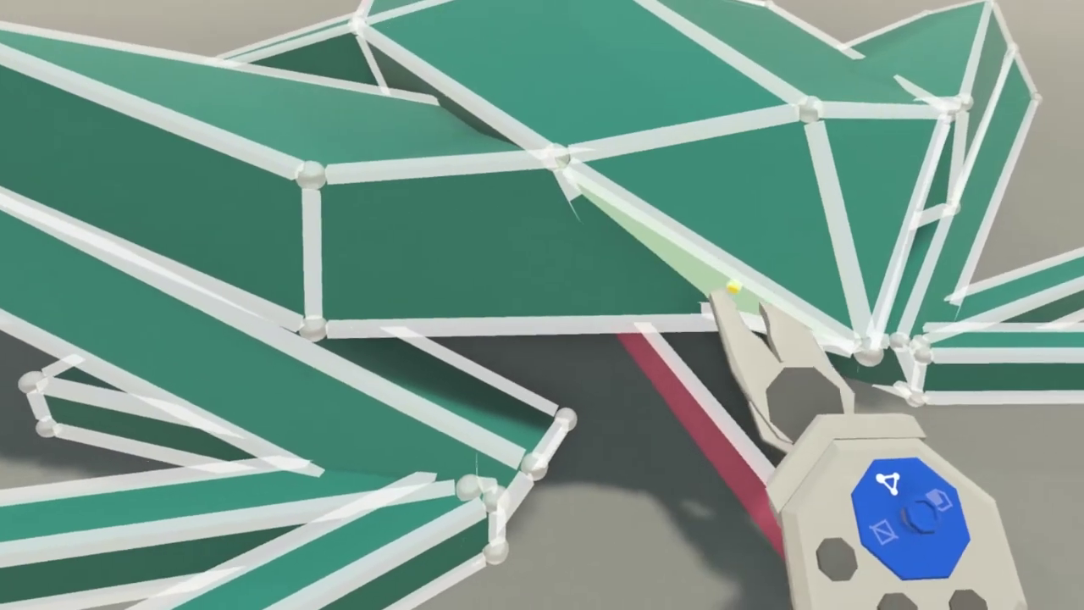
# Step: Reshape the join between the thigh and the rump and adjust the corner vertices at the end of the front leg
pyautogui.moveTo(736, 288); pyautogui.dragTo(626, 363)
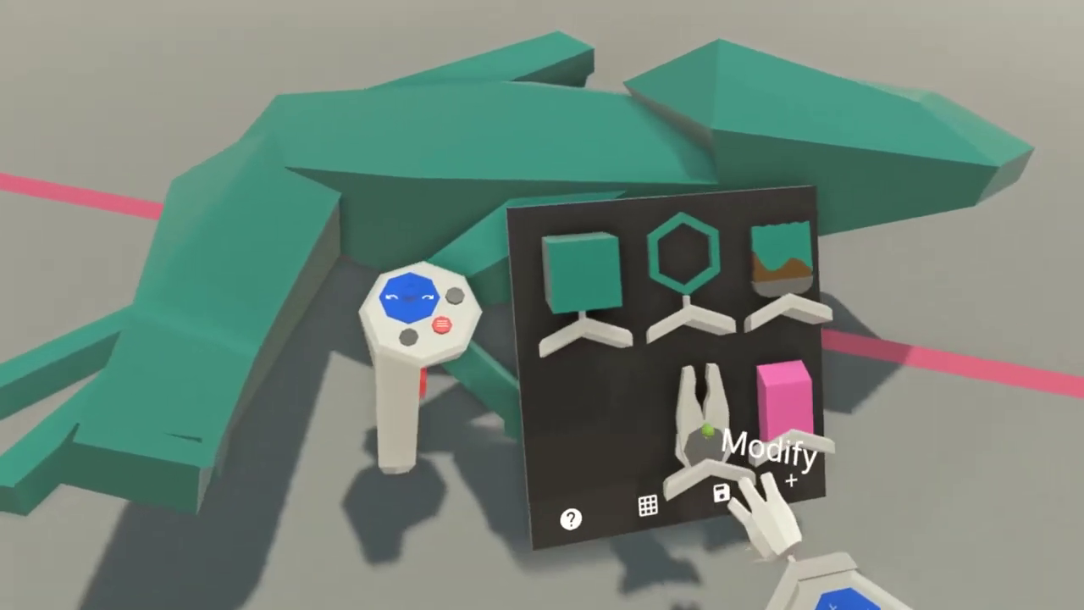
pyautogui.click(708, 431)
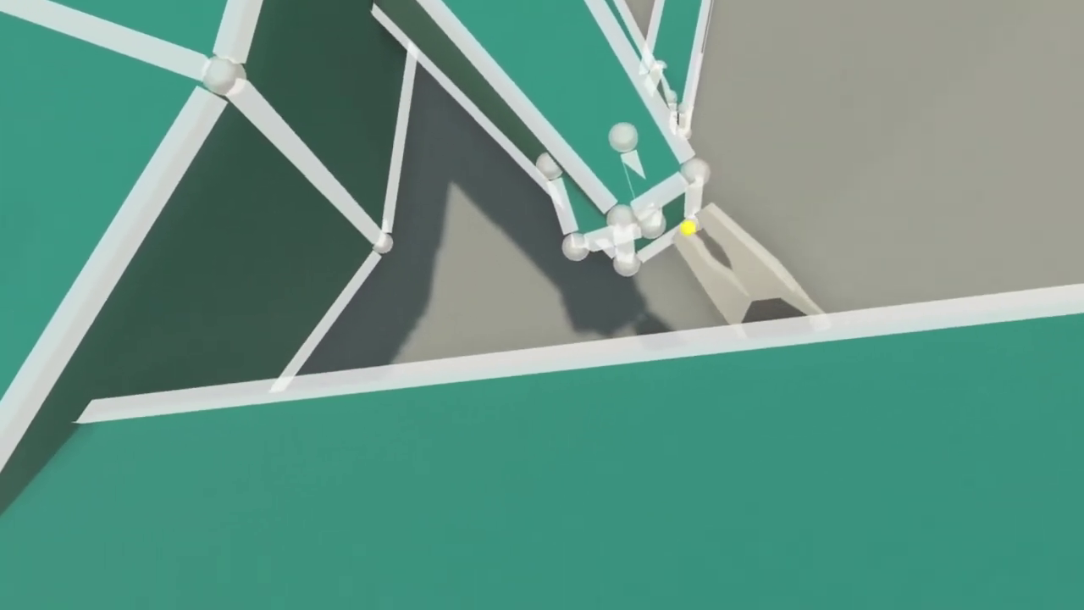
pyautogui.moveTo(679, 230); pyautogui.dragTo(684, 227)
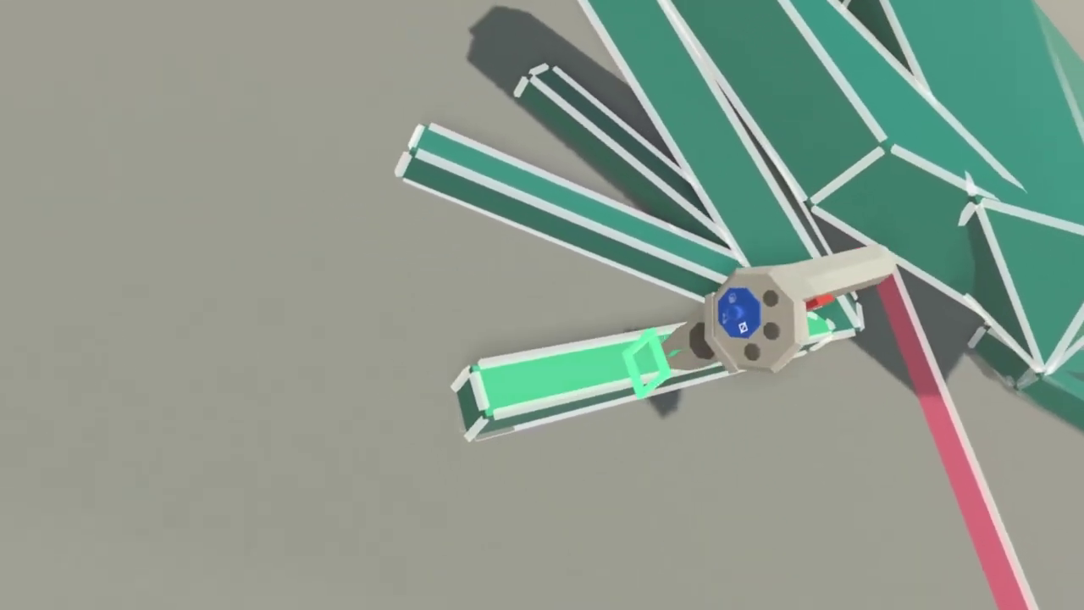
# Step: Cut edge loops across the toes of both hind feet and bend the tip of the outer toe on each side
pyautogui.click(647, 364)
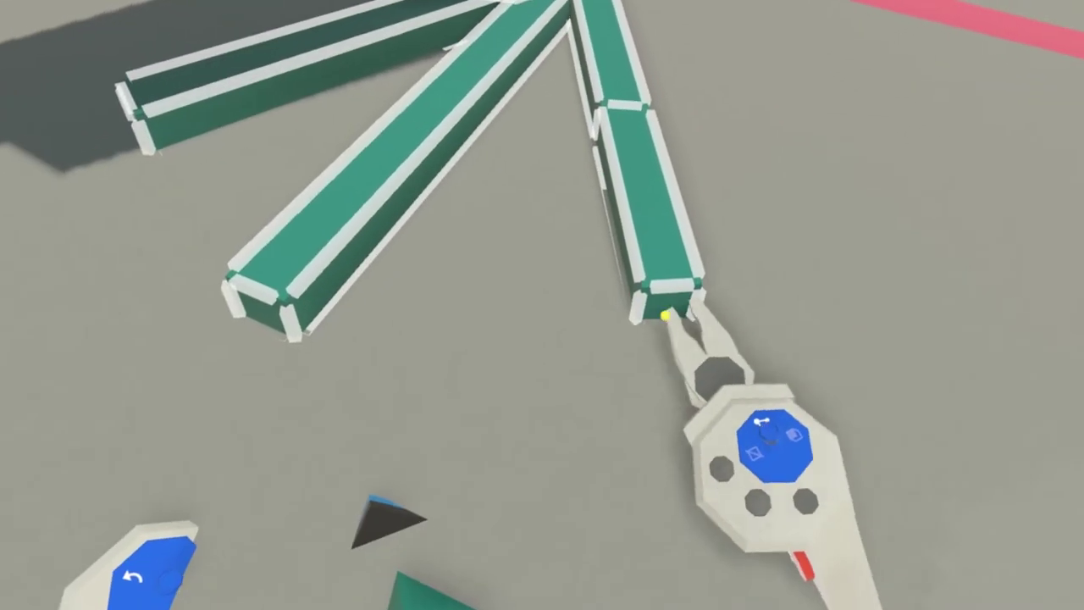
pyautogui.moveTo(665, 315); pyautogui.dragTo(677, 385)
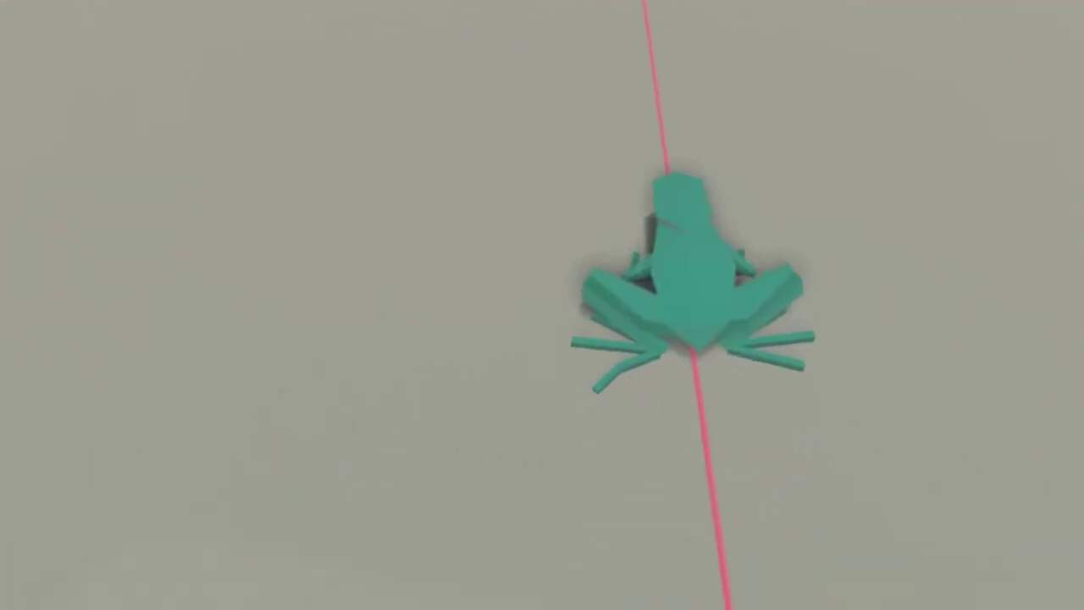
pyautogui.scroll(10, 982, 259)
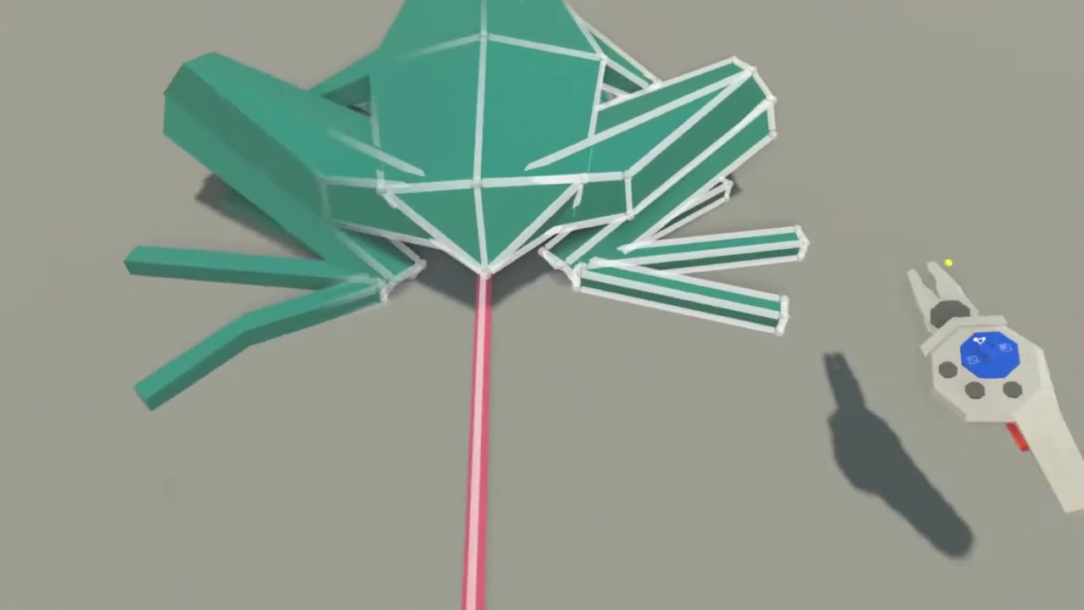
pyautogui.click(640, 310)
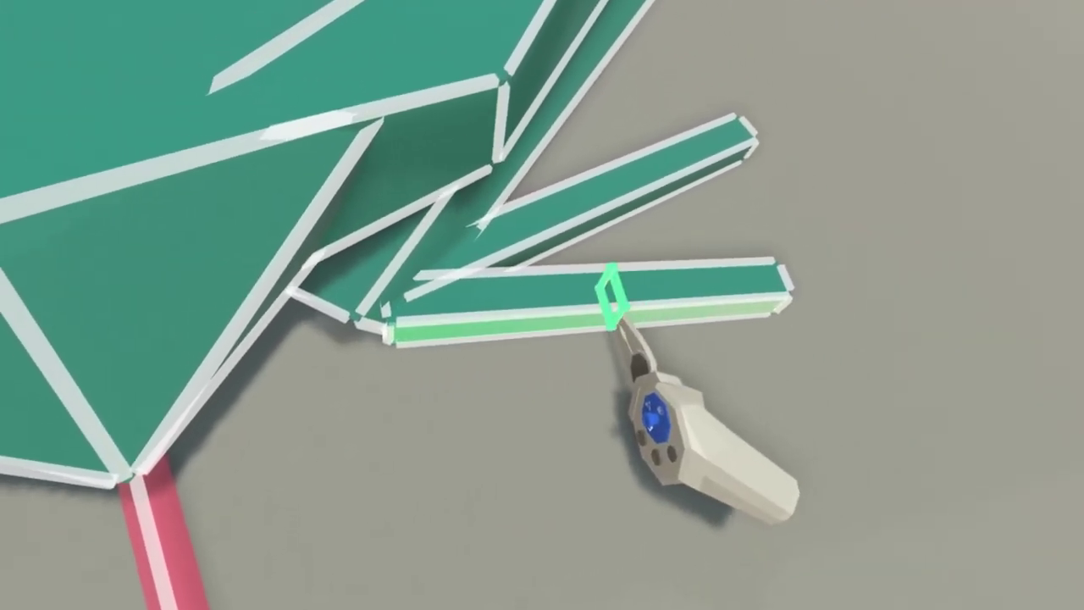
pyautogui.click(620, 318)
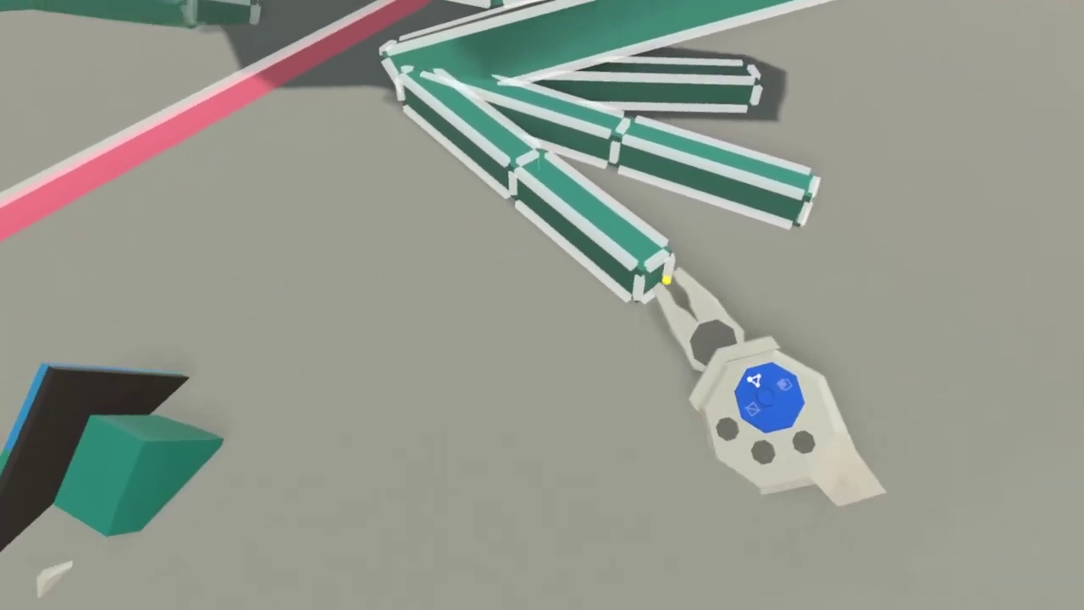
pyautogui.moveTo(666, 279); pyautogui.dragTo(682, 306)
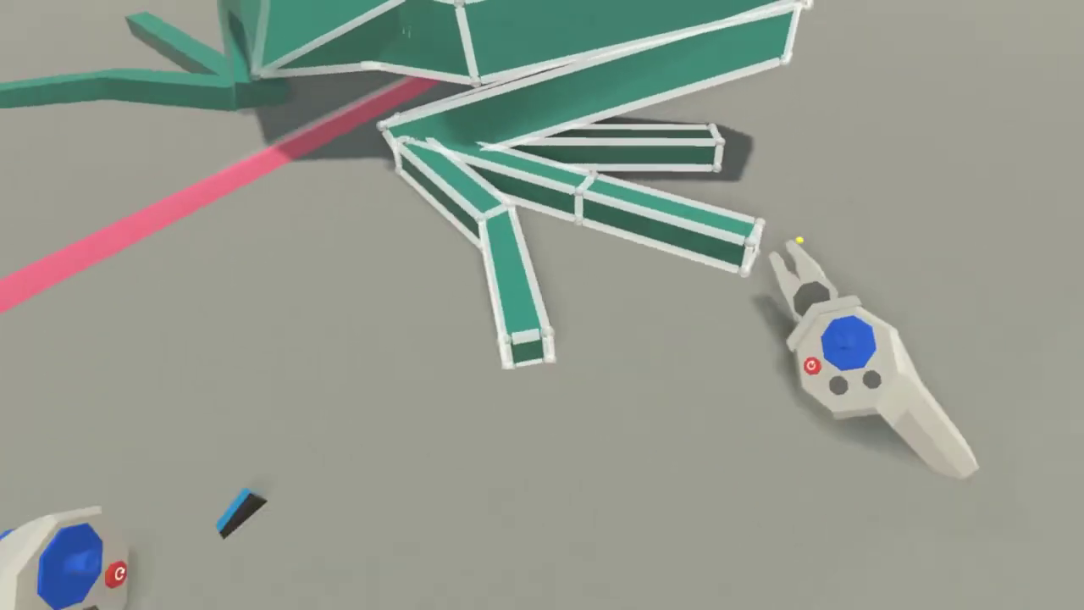
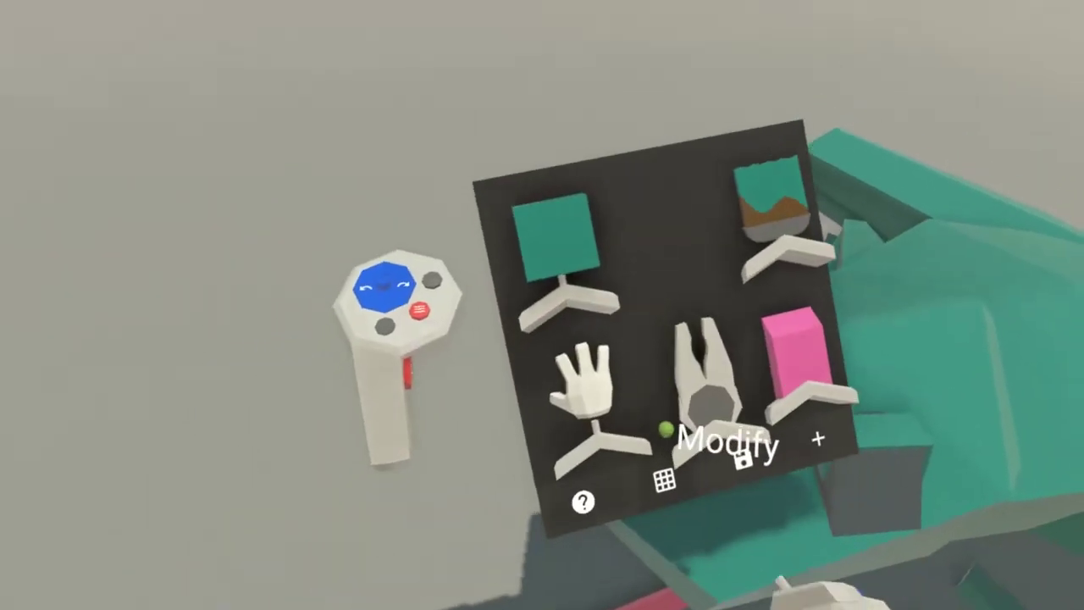
# Step: Reshape the teal eye socket on the side of the head by moving its vertices and upper face
pyautogui.click(660, 431)
pyautogui.moveTo(672, 294); pyautogui.dragTo(645, 398)
pyautogui.moveTo(603, 333); pyautogui.dragTo(661, 338)
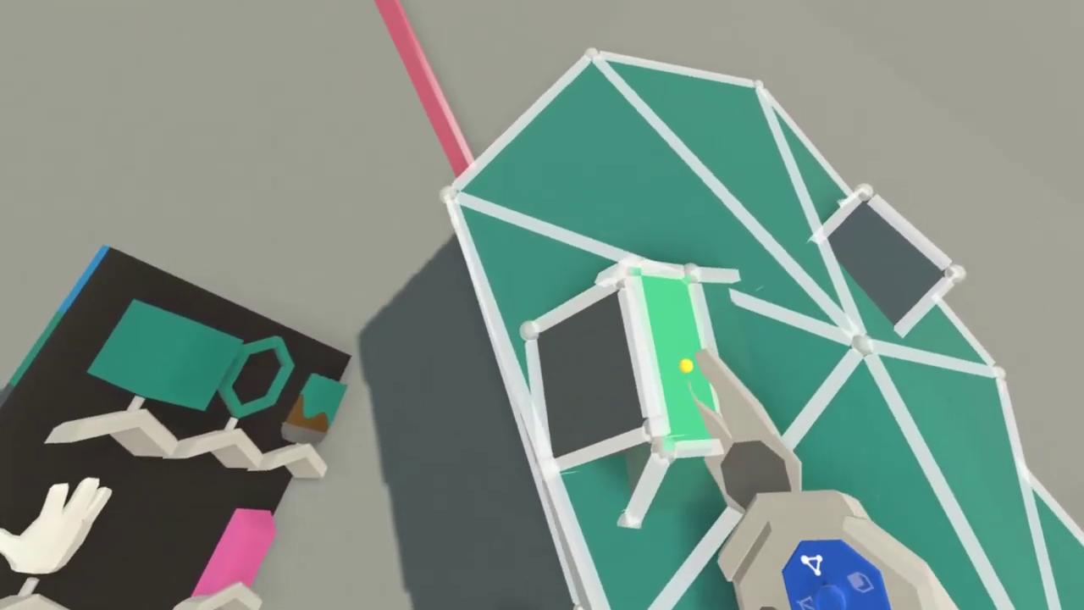
pyautogui.moveTo(685, 364); pyautogui.dragTo(709, 366)
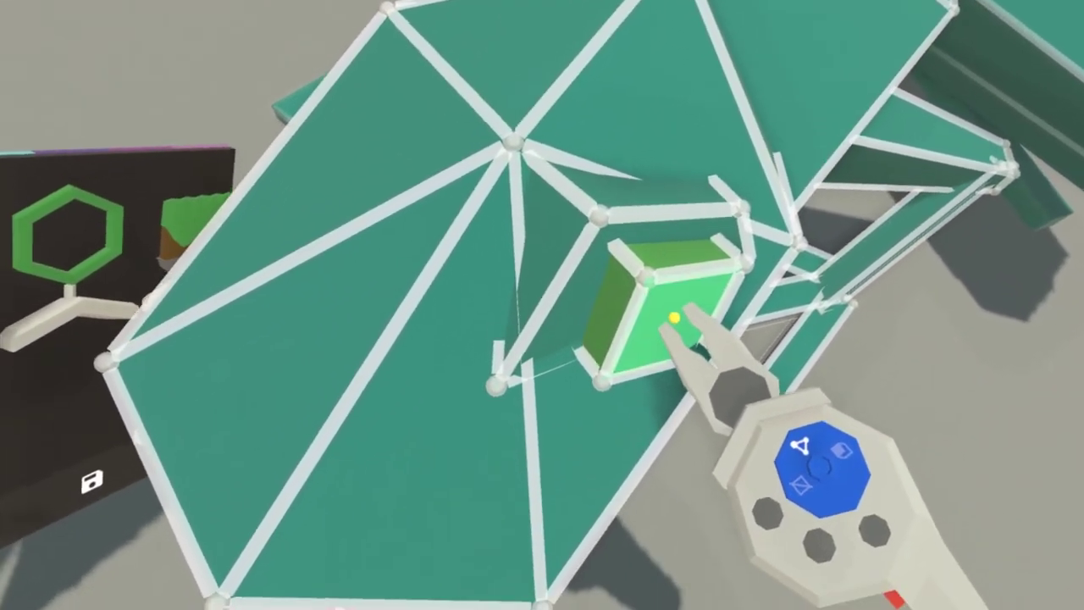
# Step: Push the green eye block's outer face into the socket and form the face into a shallow four-sided point
pyautogui.moveTo(673, 317); pyautogui.dragTo(674, 298)
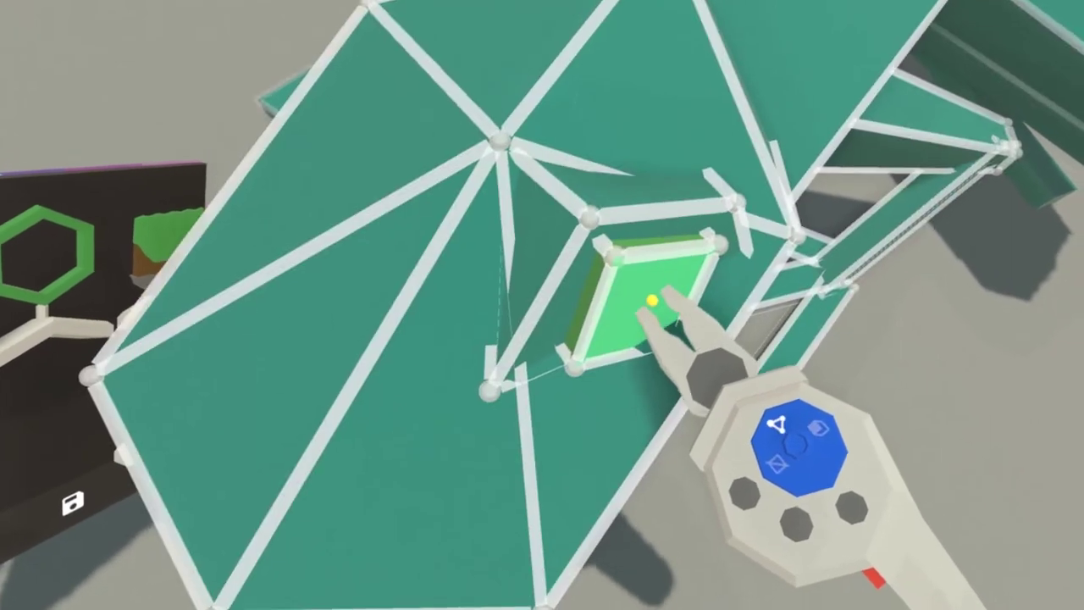
pyautogui.click(818, 427)
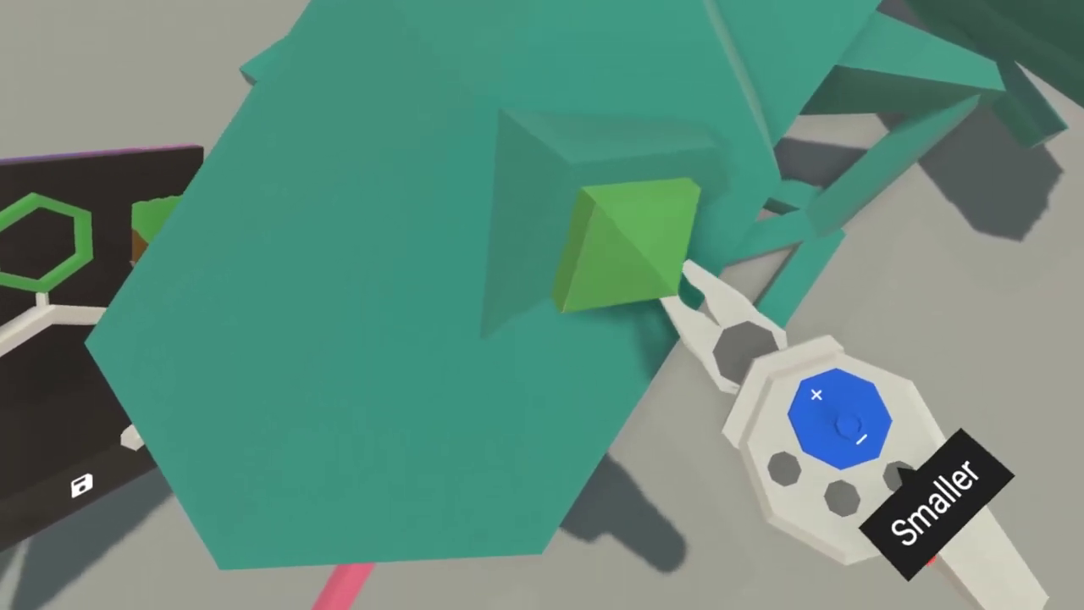
pyautogui.moveTo(680, 279); pyautogui.dragTo(645, 290)
pyautogui.click(830, 421)
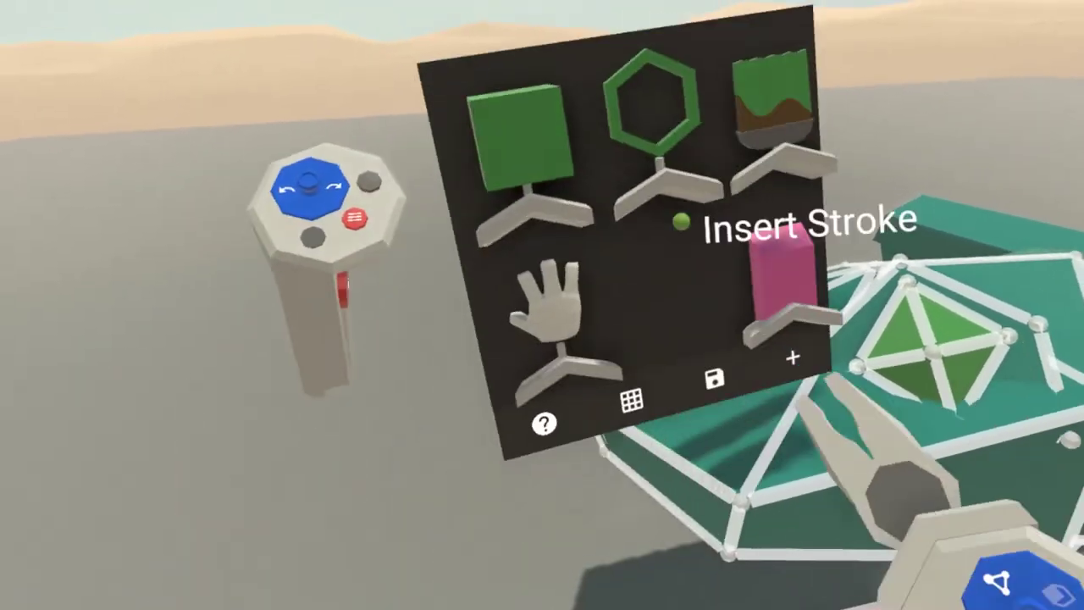
# Step: Stretch the green eye towards the back of its socket by moving its rear corner vertex
pyautogui.click(551, 304)
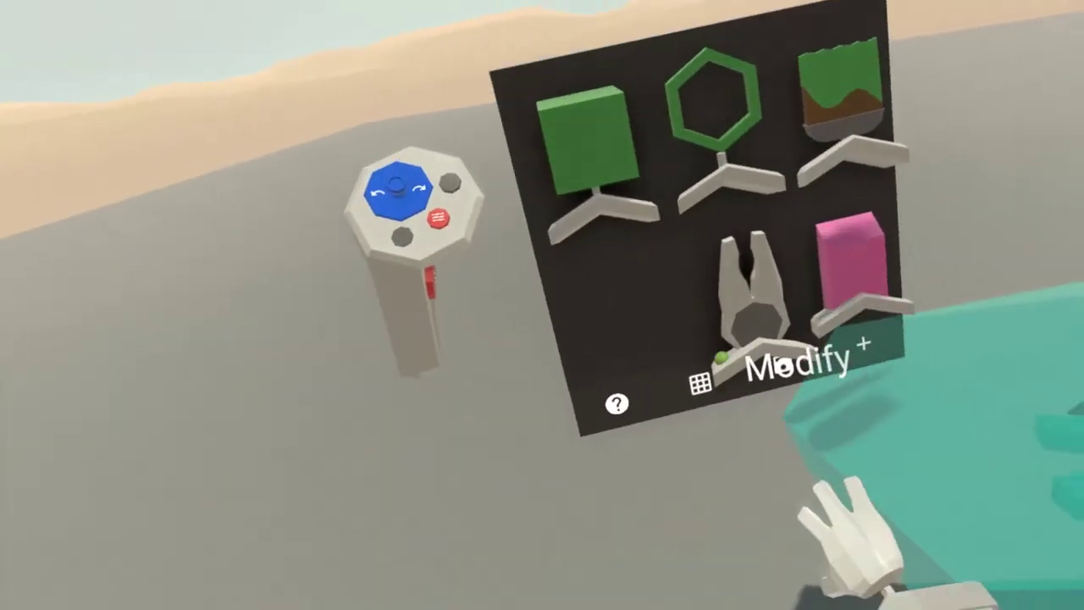
pyautogui.click(783, 368)
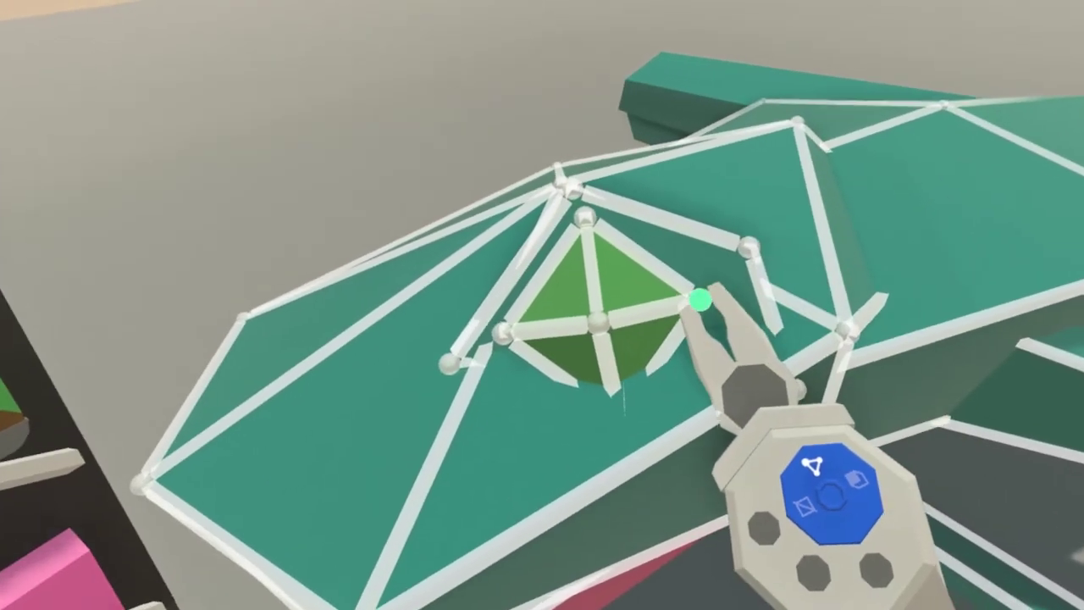
pyautogui.moveTo(713, 295); pyautogui.dragTo(773, 309)
pyautogui.moveTo(707, 295); pyautogui.dragTo(723, 299)
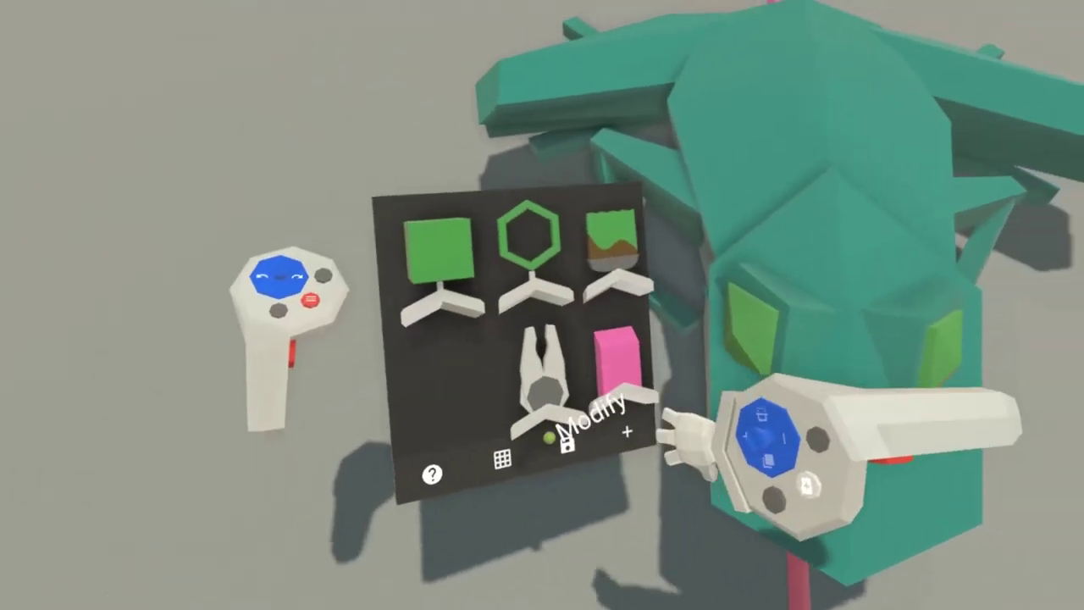
# Step: Pull the lower inner vertex of the teal eye socket towards the centre line of the frog's head
pyautogui.click(547, 406)
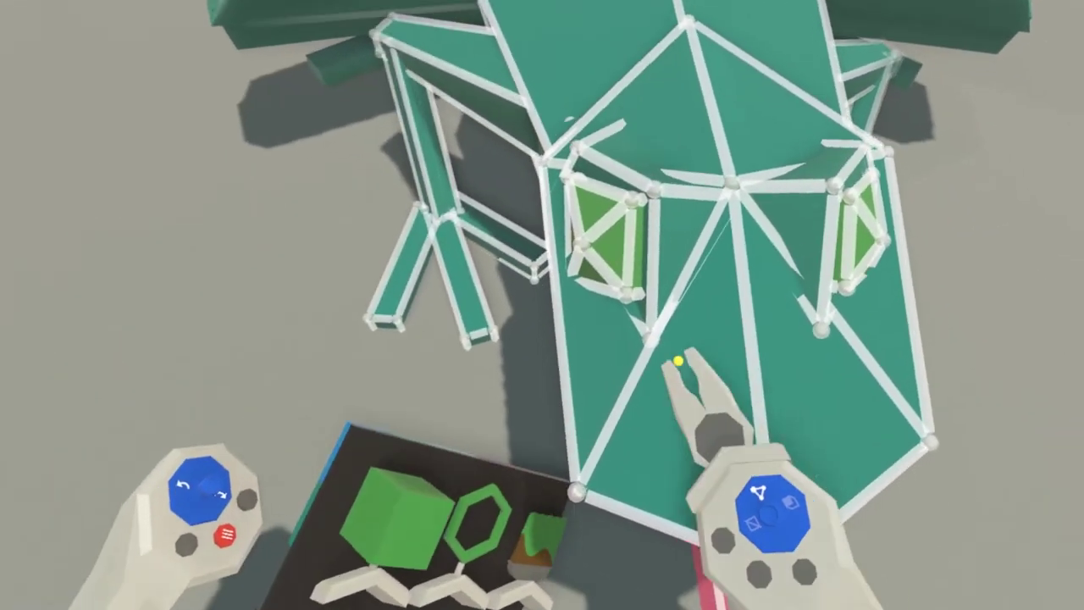
pyautogui.moveTo(650, 340); pyautogui.dragTo(702, 359)
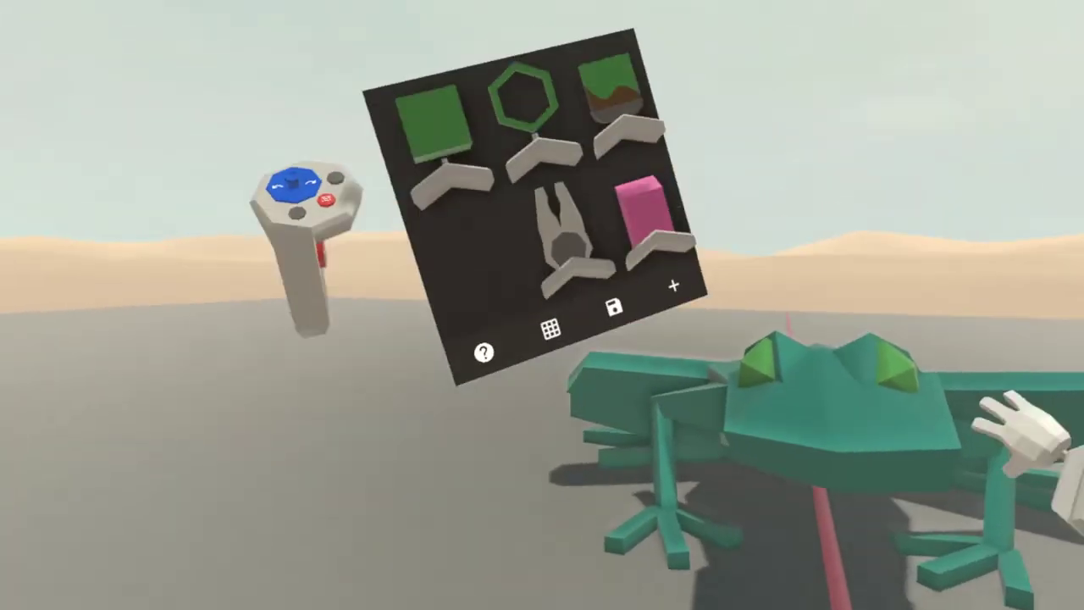
# Step: Save the frog model locally without signing in
pyautogui.click(633, 293)
pyautogui.click(644, 266)
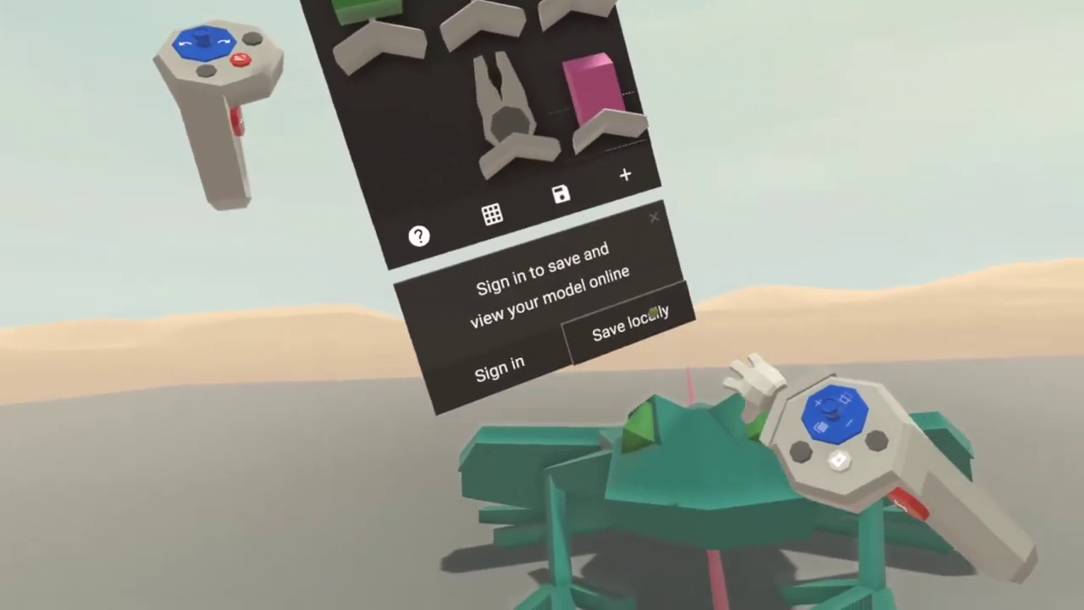
pyautogui.click(653, 312)
pyautogui.moveTo(703, 213); pyautogui.dragTo(725, 198)
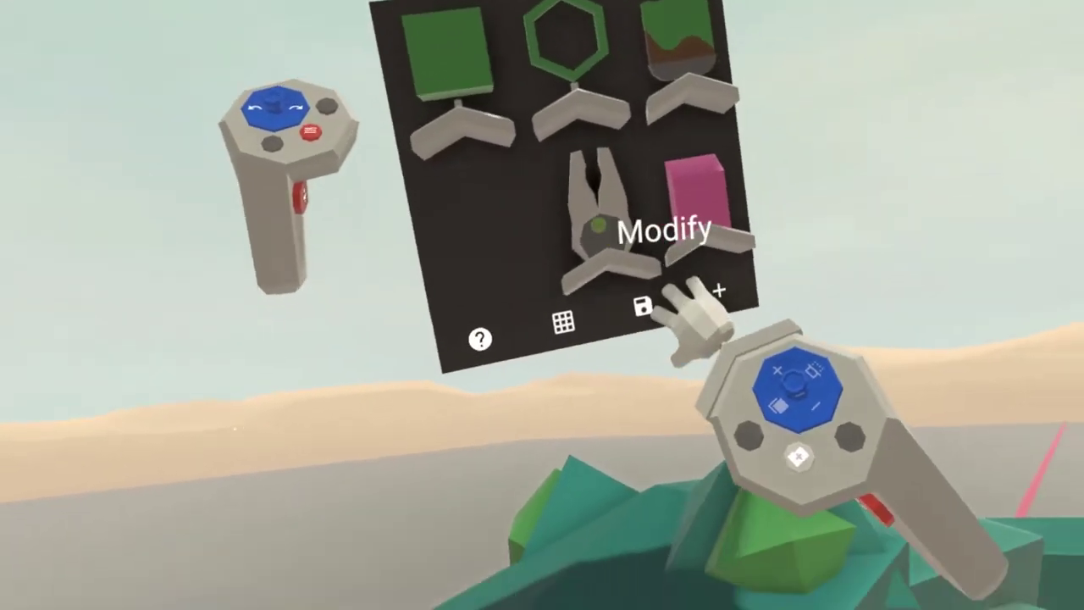
# Step: Reshape the side of the head behind the eye by moving its edge, and adjust the green eye's lower vertex
pyautogui.click(668, 292)
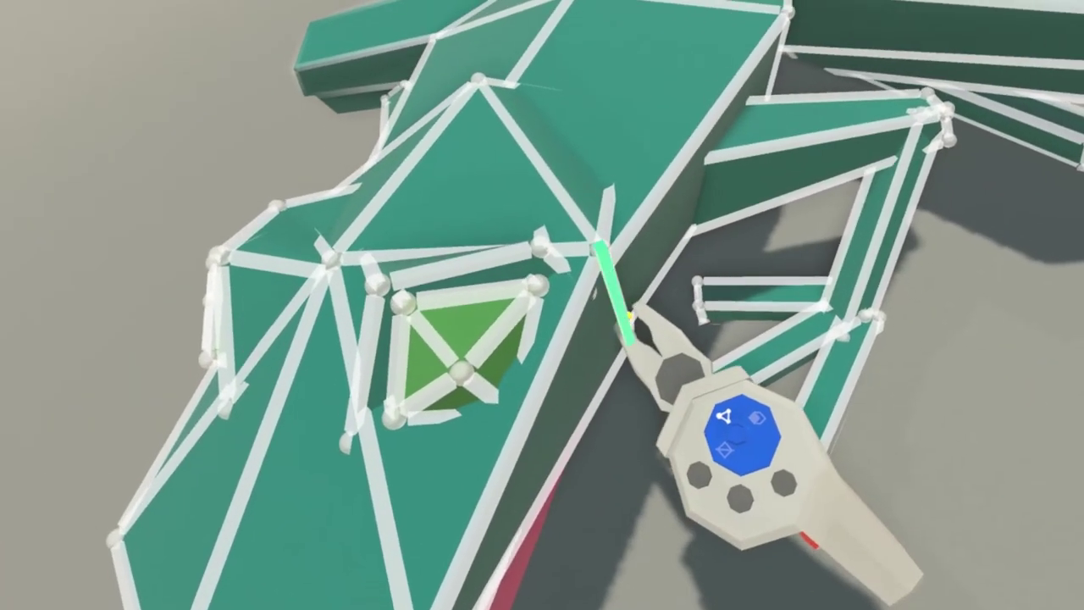
pyautogui.moveTo(629, 316); pyautogui.dragTo(692, 359)
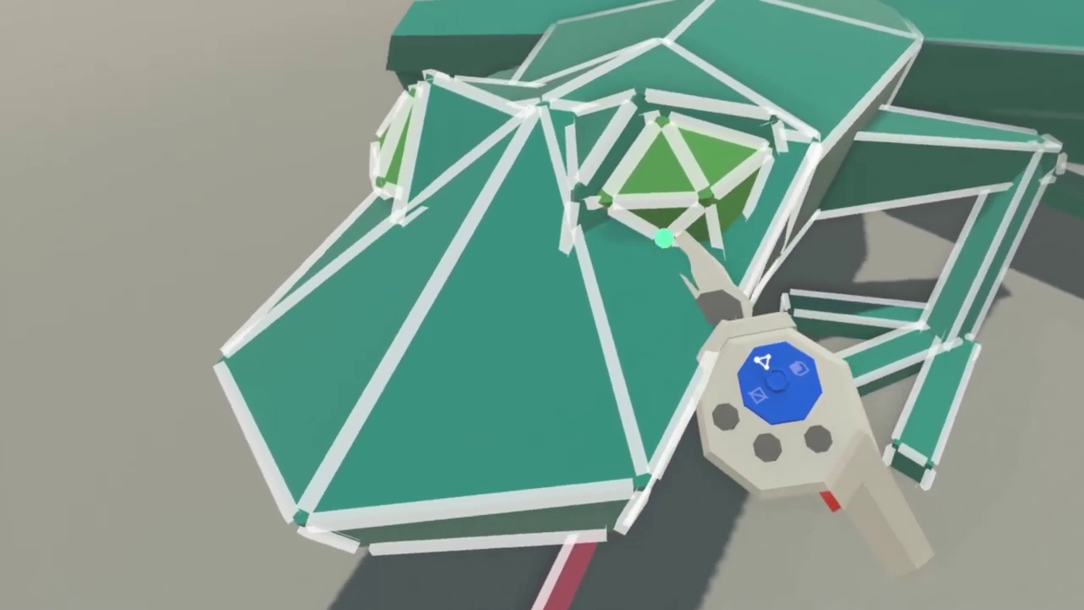
pyautogui.moveTo(664, 238); pyautogui.dragTo(648, 251)
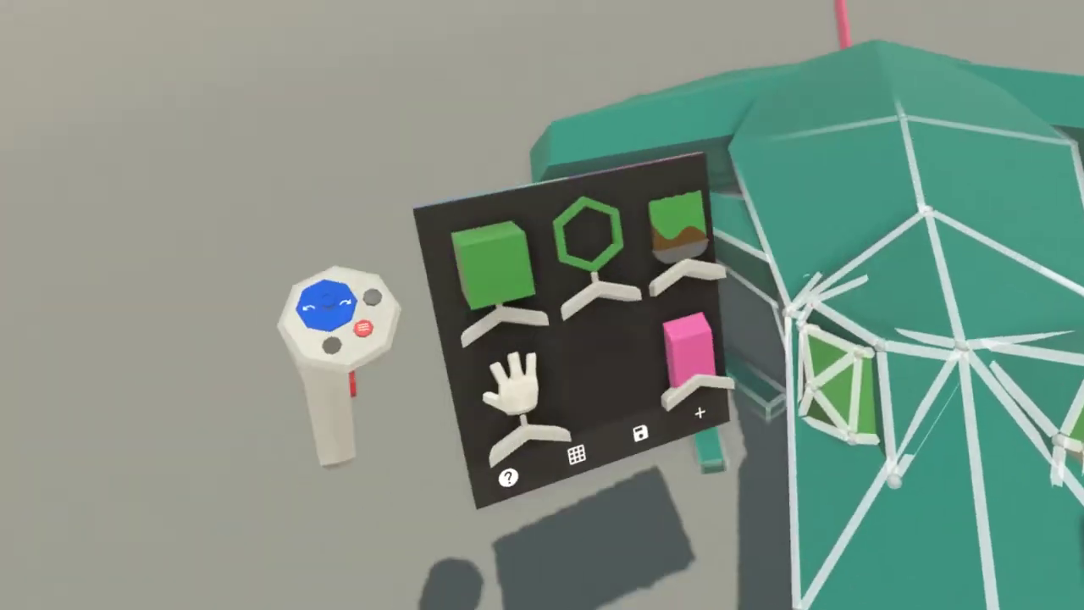
# Step: Place the brown zigzag stripe lengthwise on the frog's back, beside the centre line
pyautogui.click(513, 387)
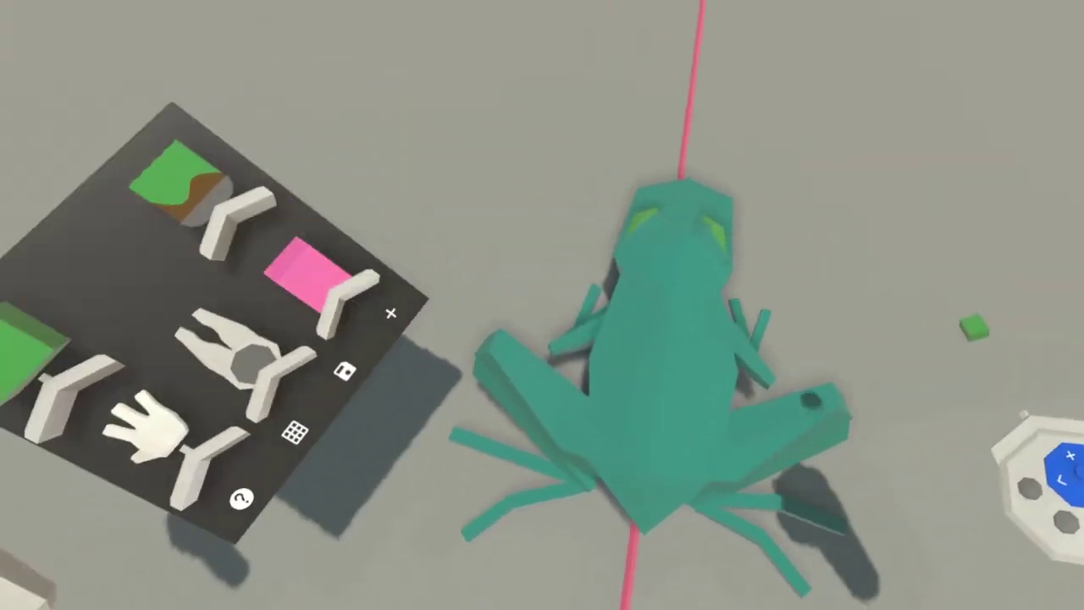
pyautogui.click(587, 381)
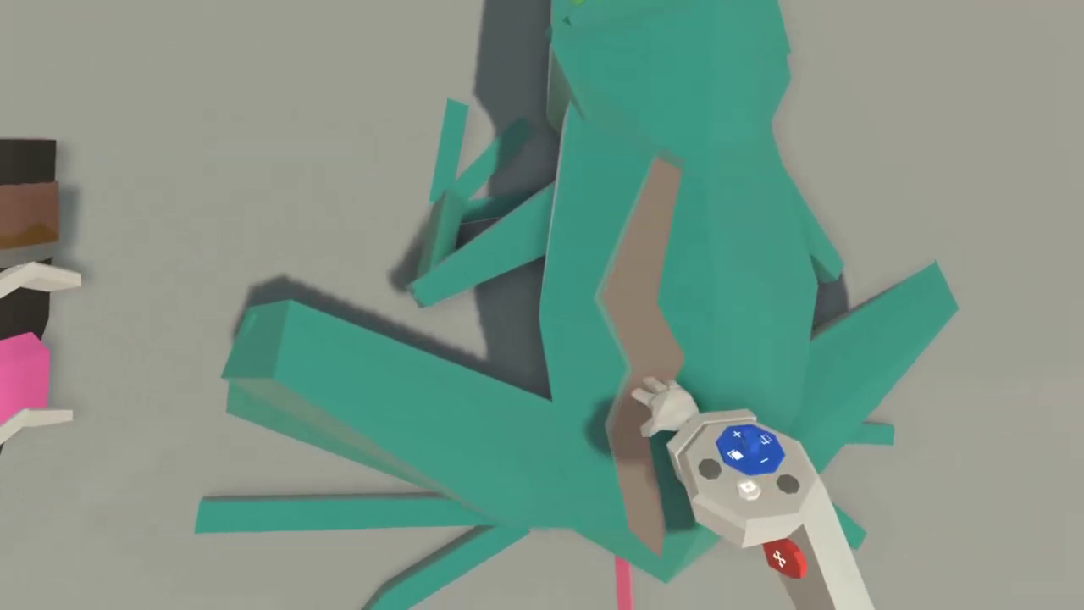
pyautogui.moveTo(662, 404); pyautogui.dragTo(704, 453)
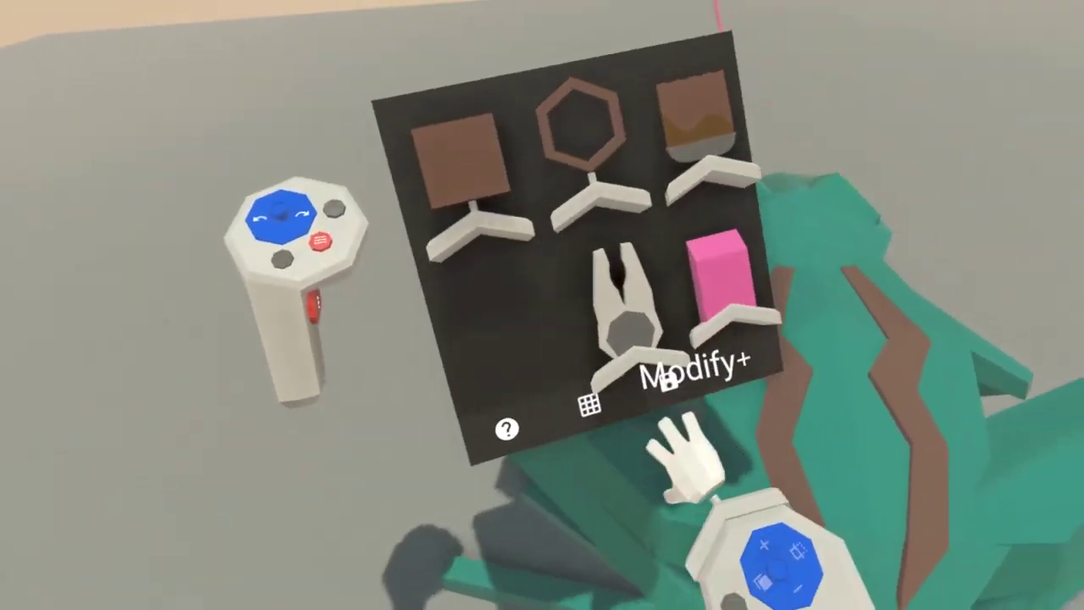
pyautogui.click(669, 427)
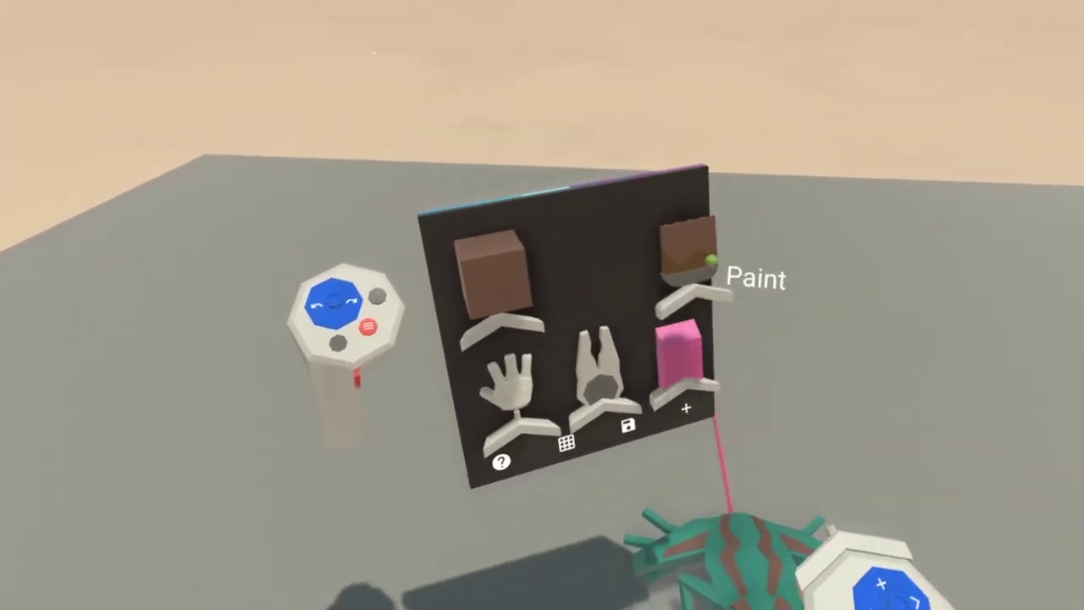
# Step: Paint the toes and lower leg of one front foot green
pyautogui.click(711, 260)
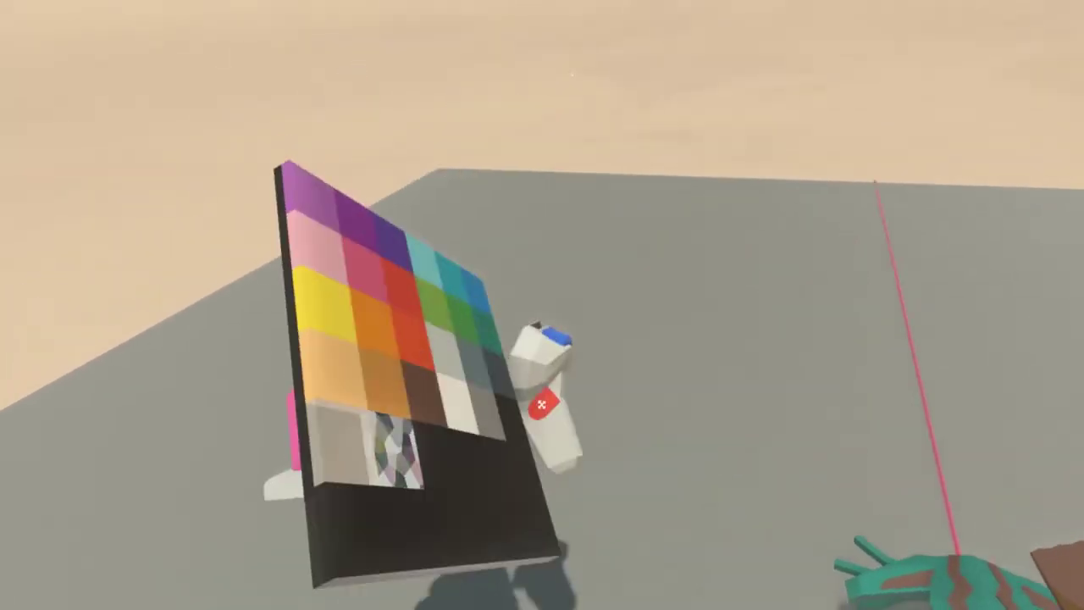
pyautogui.click(631, 271)
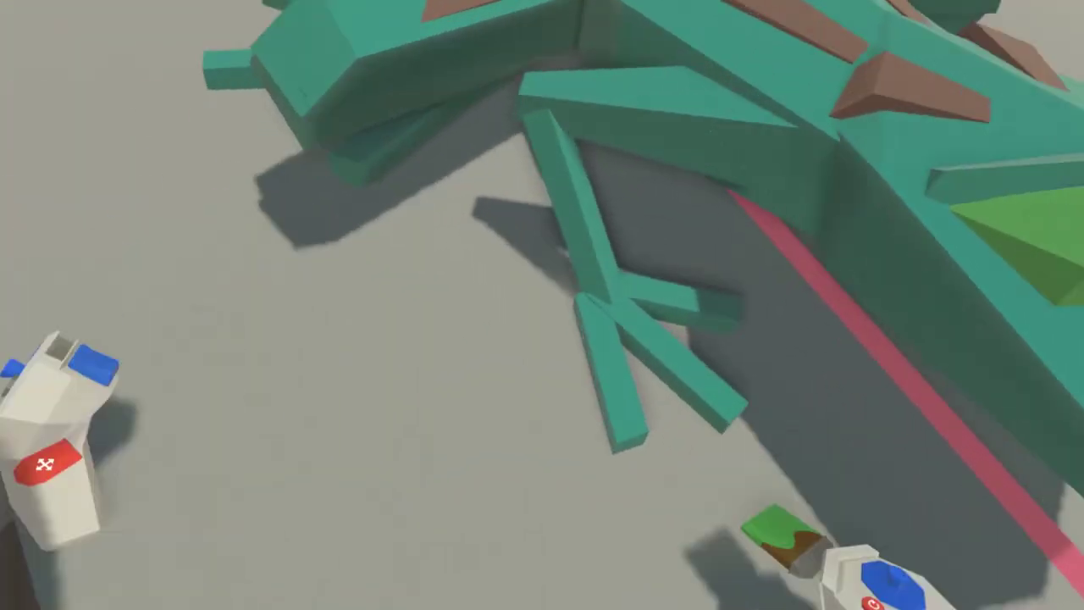
pyautogui.click(687, 386)
pyautogui.click(745, 337)
pyautogui.click(597, 348)
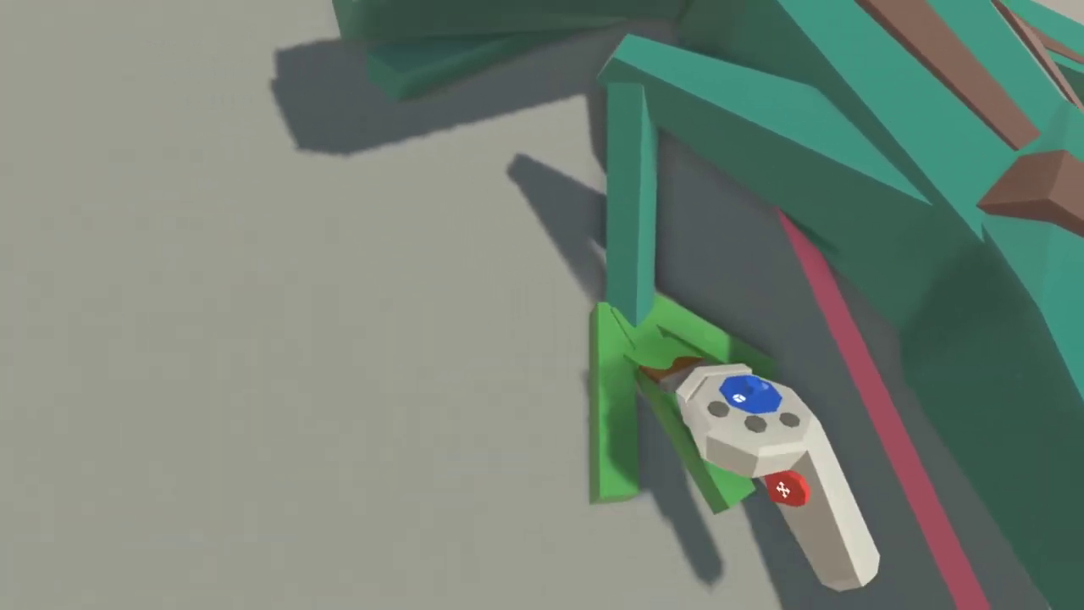
pyautogui.click(614, 237)
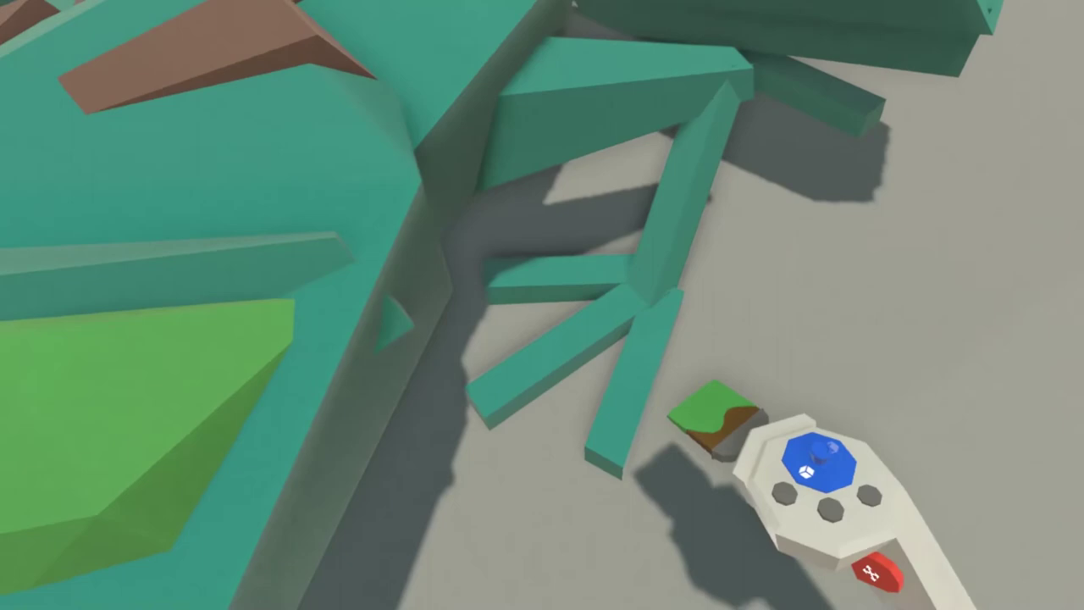
# Step: Paint the toes of the opposite front foot the same green
pyautogui.click(646, 385)
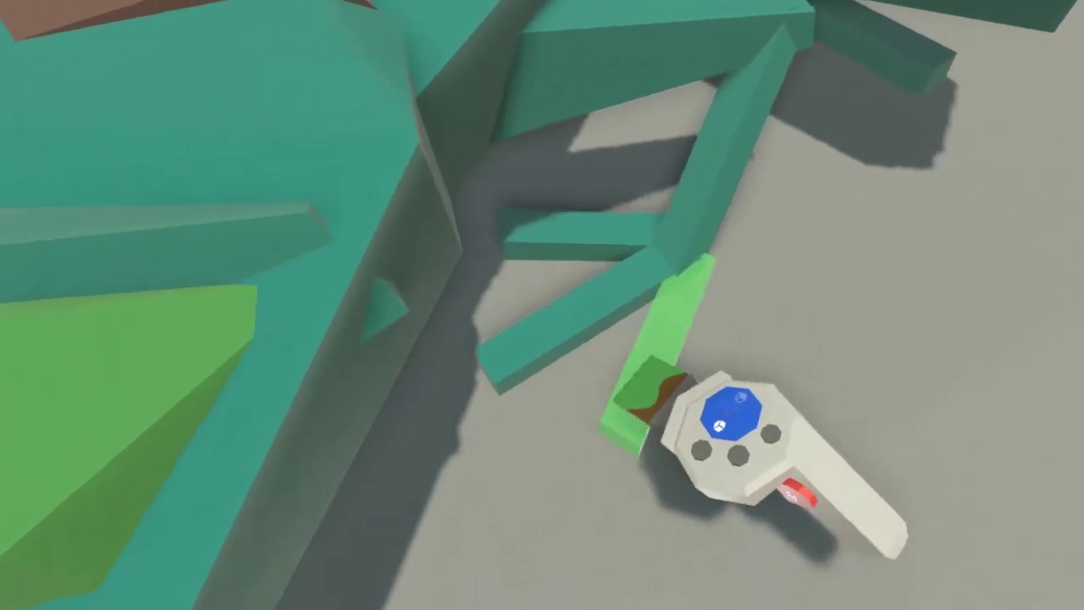
pyautogui.click(618, 298)
pyautogui.click(603, 288)
pyautogui.click(650, 298)
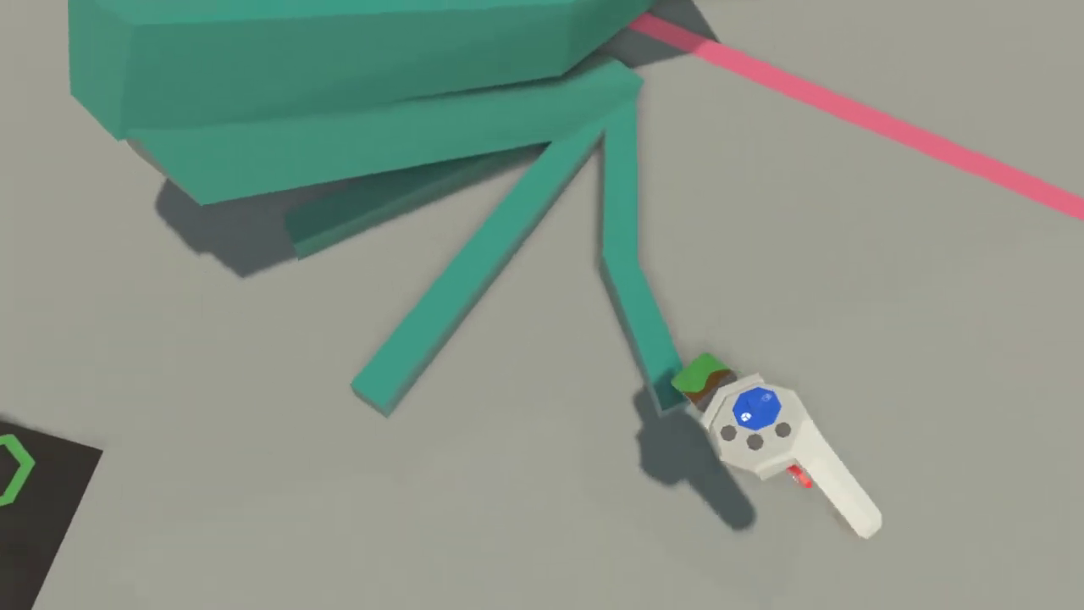
# Step: Paint the toes and lower legs of the hind feet green
pyautogui.click(707, 398)
pyautogui.click(611, 296)
pyautogui.click(614, 203)
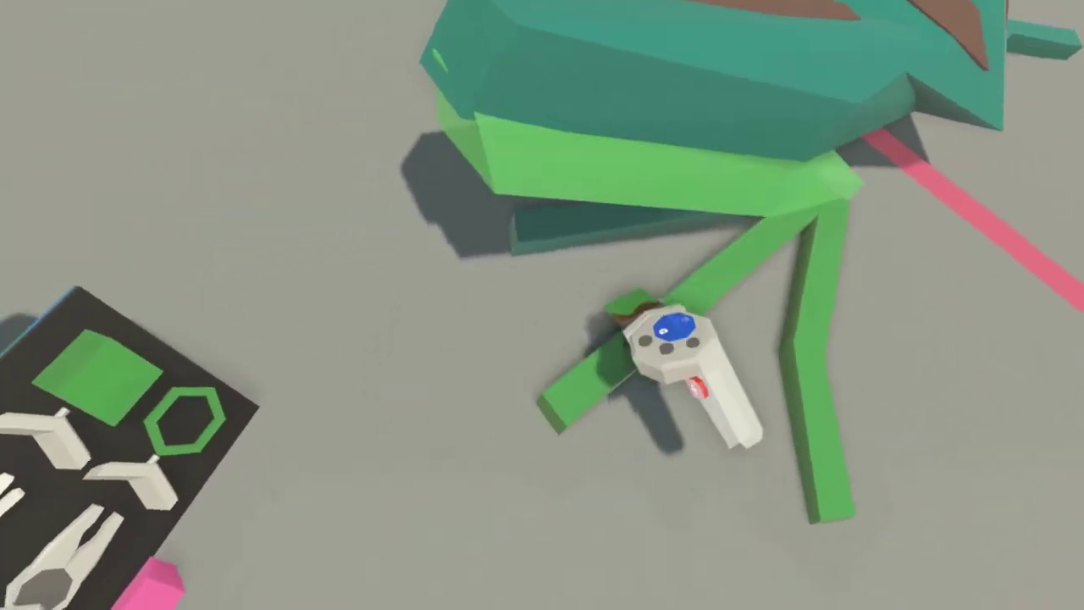
pyautogui.click(551, 267)
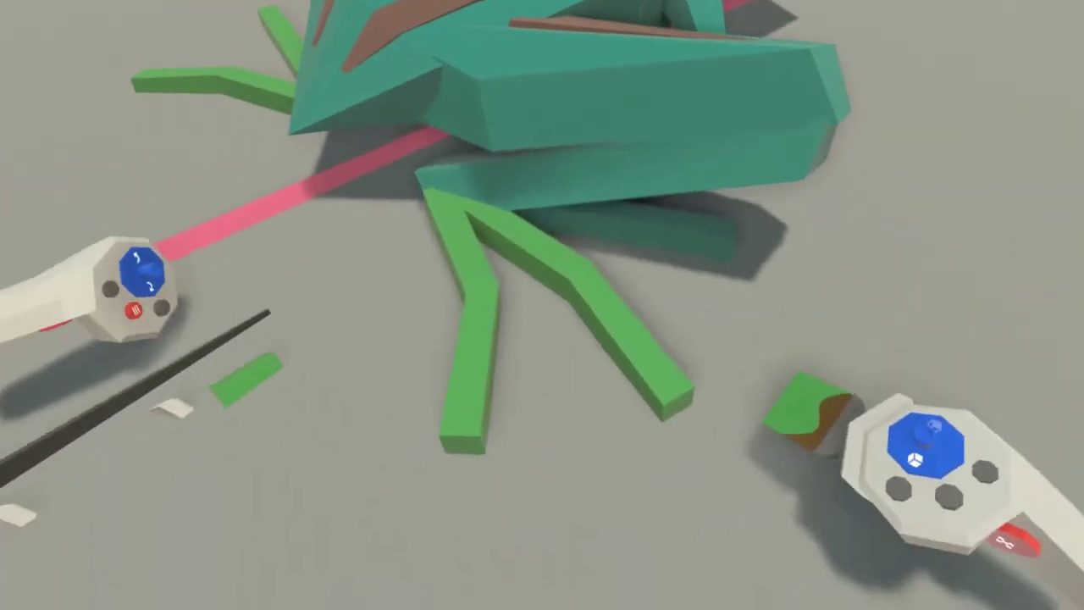
pyautogui.click(728, 190)
pyautogui.click(725, 269)
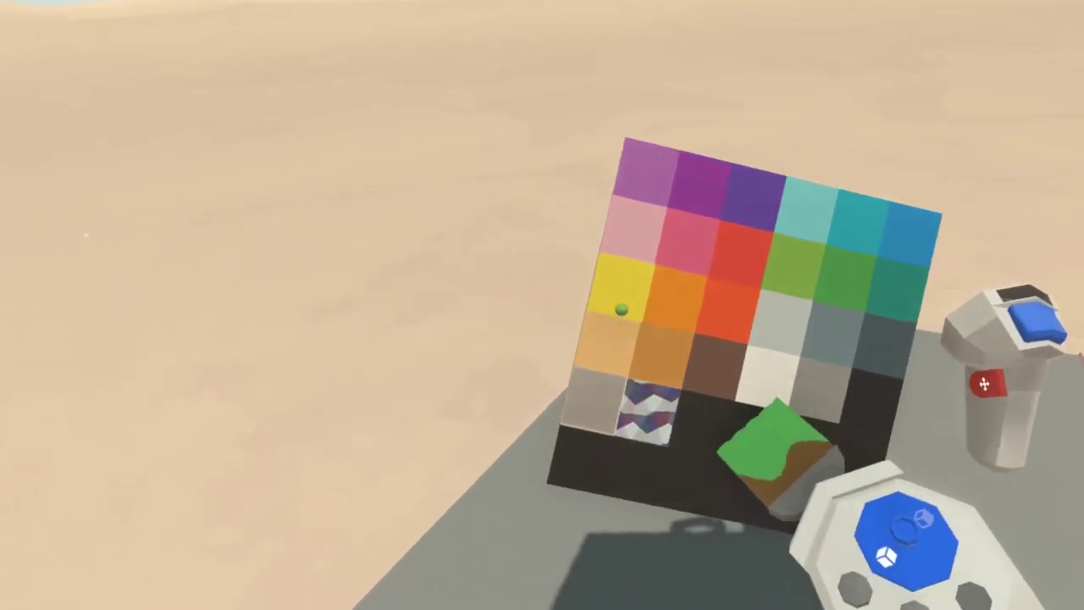
# Step: Try light orange on the toes of one front foot
pyautogui.click(597, 339)
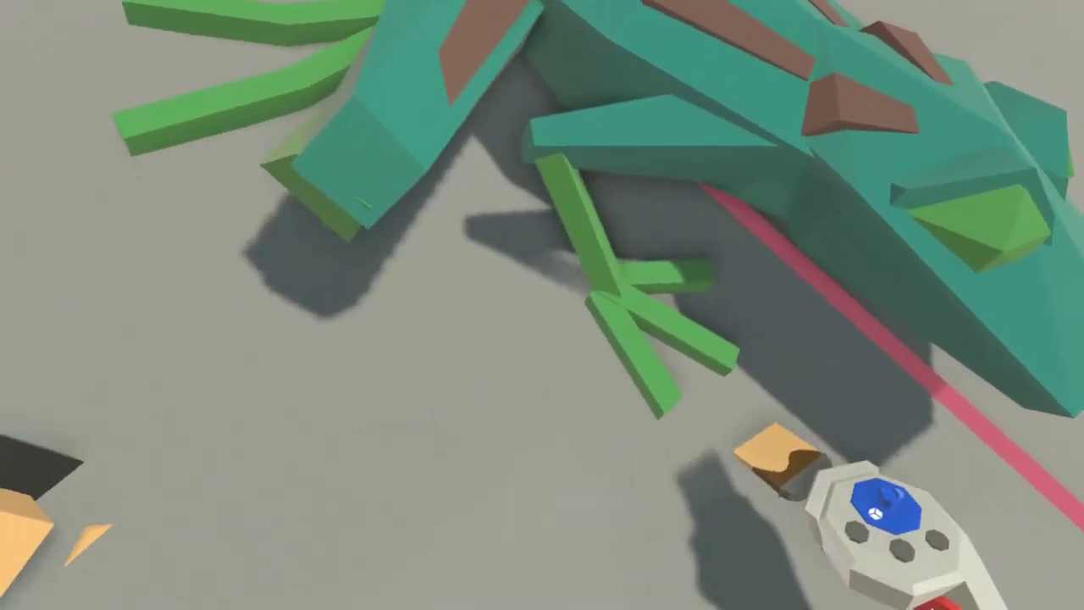
pyautogui.moveTo(716, 436)
pyautogui.mouseDown()
pyautogui.moveTo(657, 421)
pyautogui.moveTo(702, 409)
pyautogui.moveTo(720, 432)
pyautogui.mouseUp()
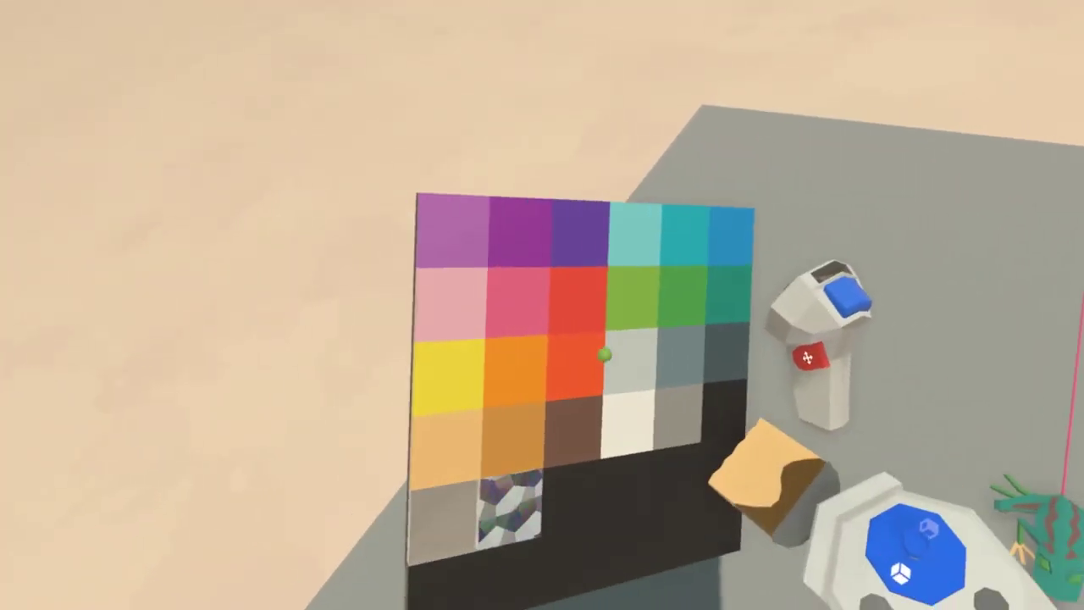
# Step: Repaint the front foot's toes light green, undoing the stray fill of the ground
pyautogui.click(604, 351)
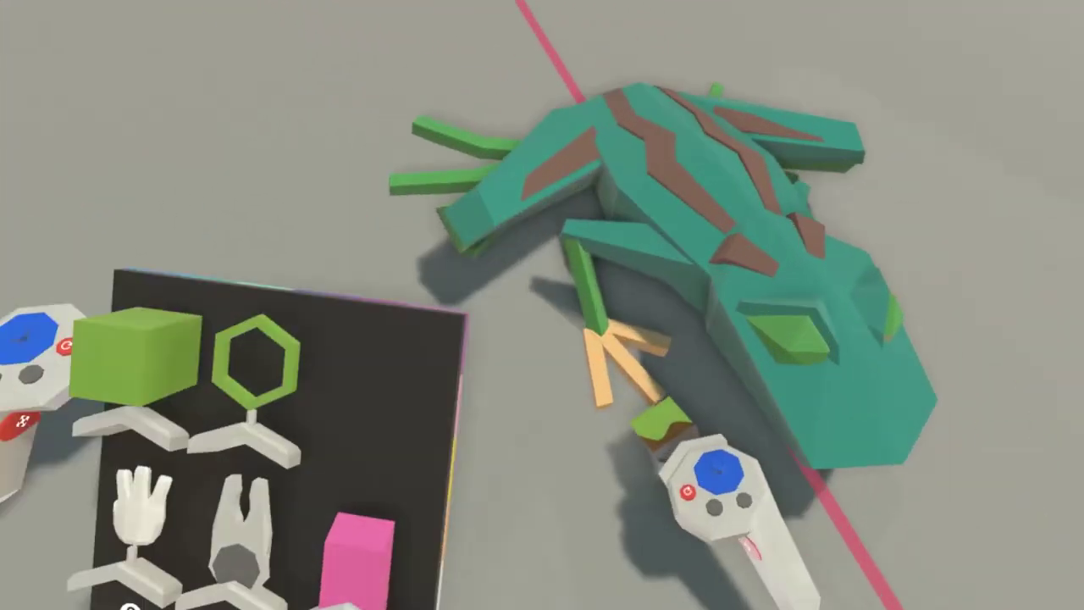
pyautogui.moveTo(708, 380)
pyautogui.mouseDown()
pyautogui.moveTo(687, 411)
pyautogui.moveTo(707, 371)
pyautogui.moveTo(601, 440)
pyautogui.mouseUp()
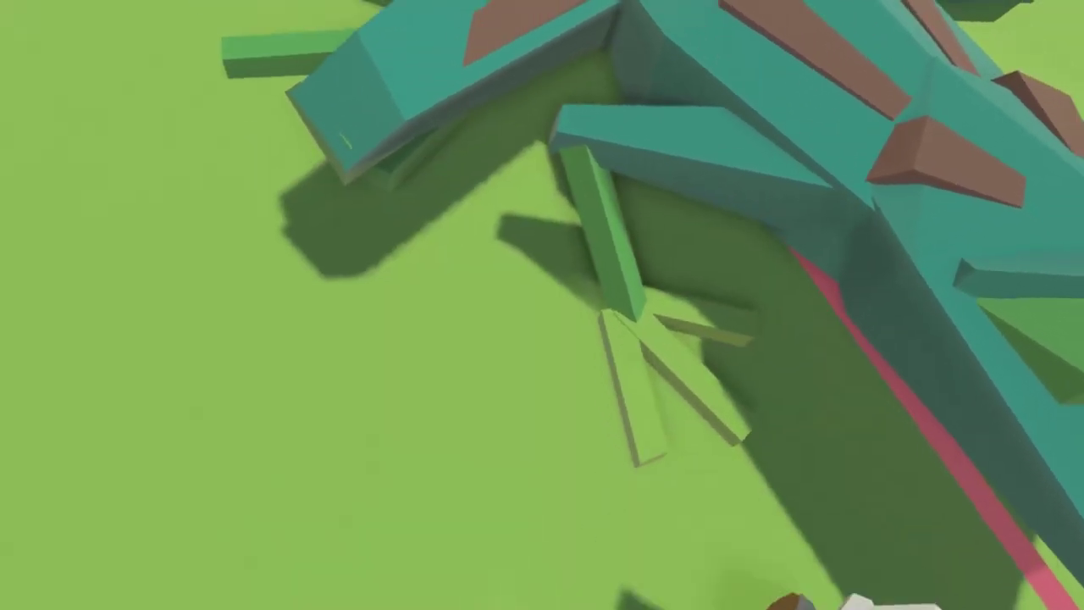
pyautogui.hotkey('ctrl', 'z')
pyautogui.click(641, 362)
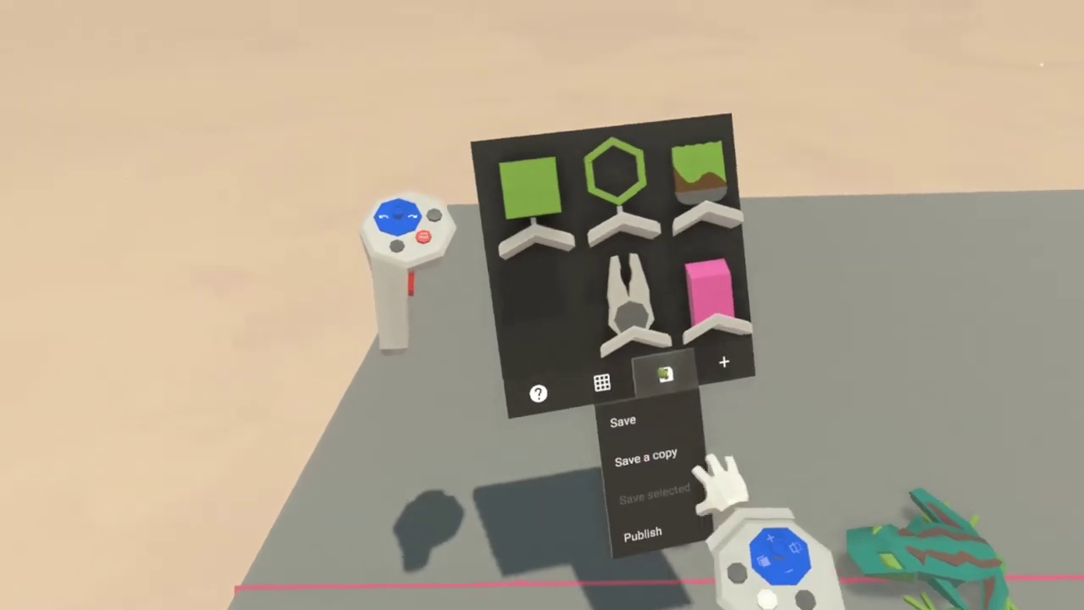
# Step: Save the painted frog with its brown back markings
pyautogui.click(656, 386)
pyautogui.click(648, 397)
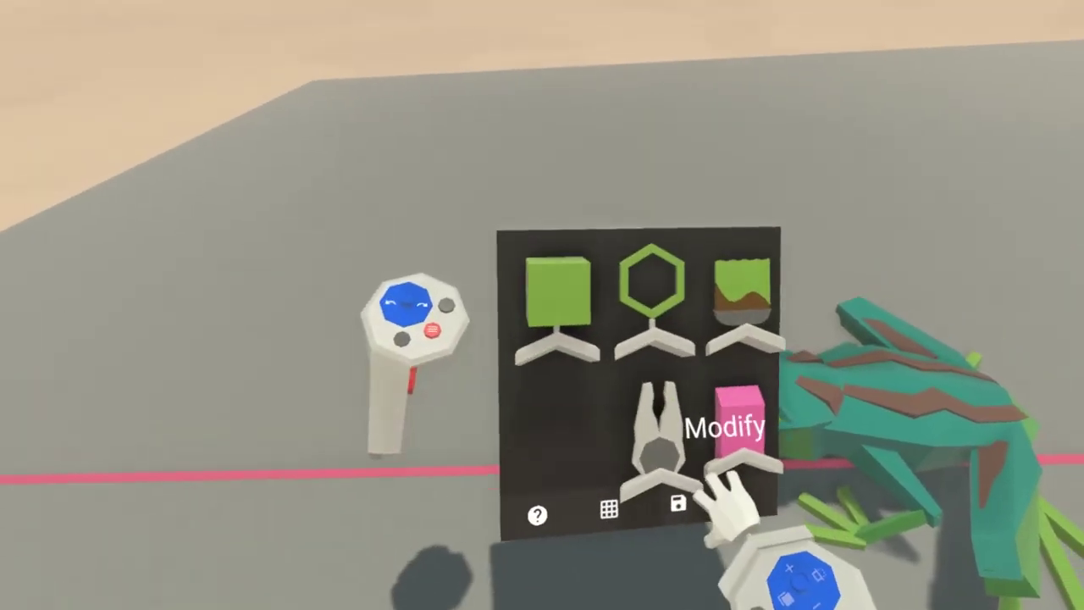
pyautogui.click(714, 477)
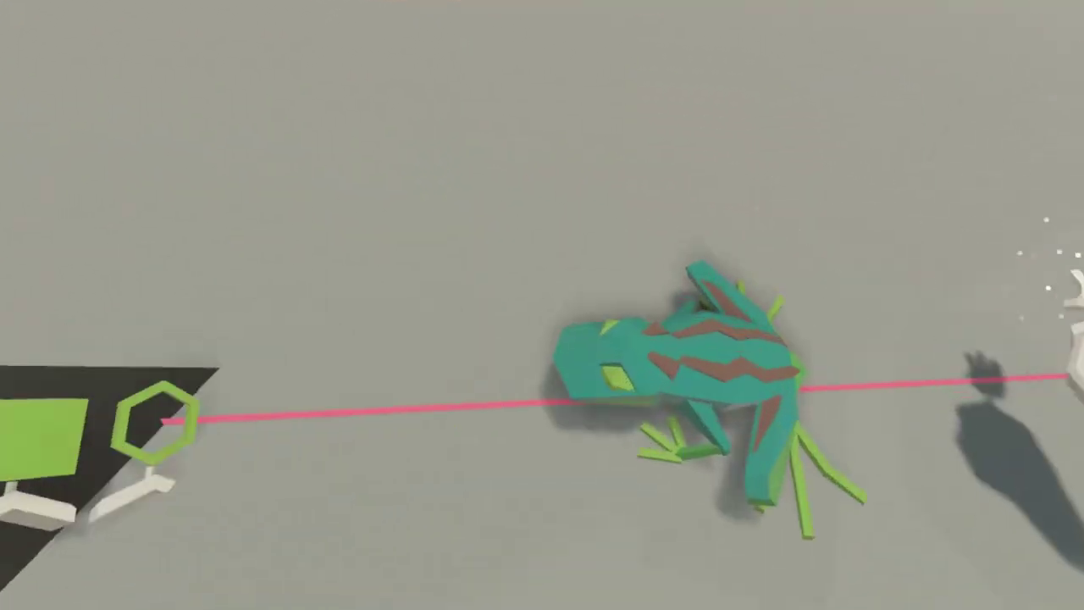
# Step: Try moving the whole frog to another spot along the centre line, and undo the move
pyautogui.moveTo(669, 373); pyautogui.dragTo(1075, 457)
pyautogui.hotkey('ctrl', 'z')
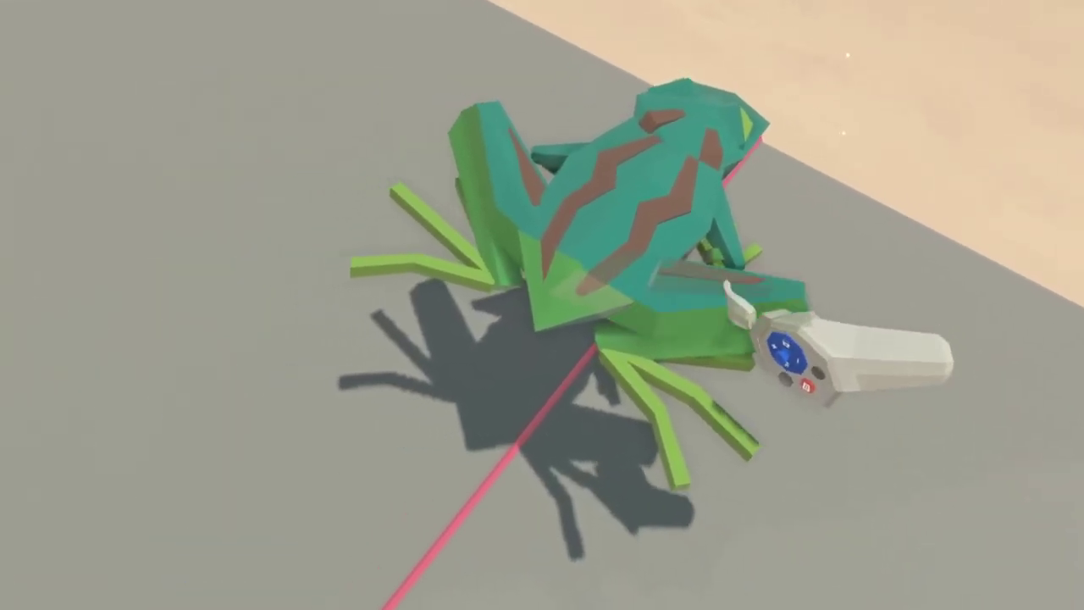
# Step: Stretch out one hind leg of the frog by swinging its thigh backwards and moving the lower leg and foot to the knee
pyautogui.moveTo(737, 310); pyautogui.dragTo(675, 396)
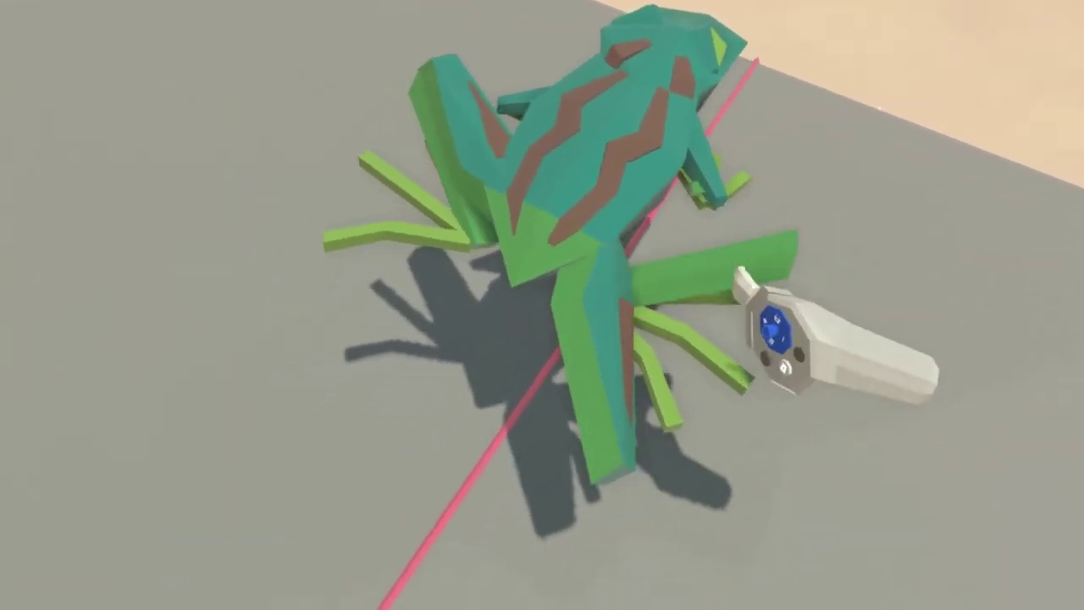
pyautogui.moveTo(745, 283); pyautogui.dragTo(606, 428)
pyautogui.moveTo(754, 284); pyautogui.dragTo(672, 422)
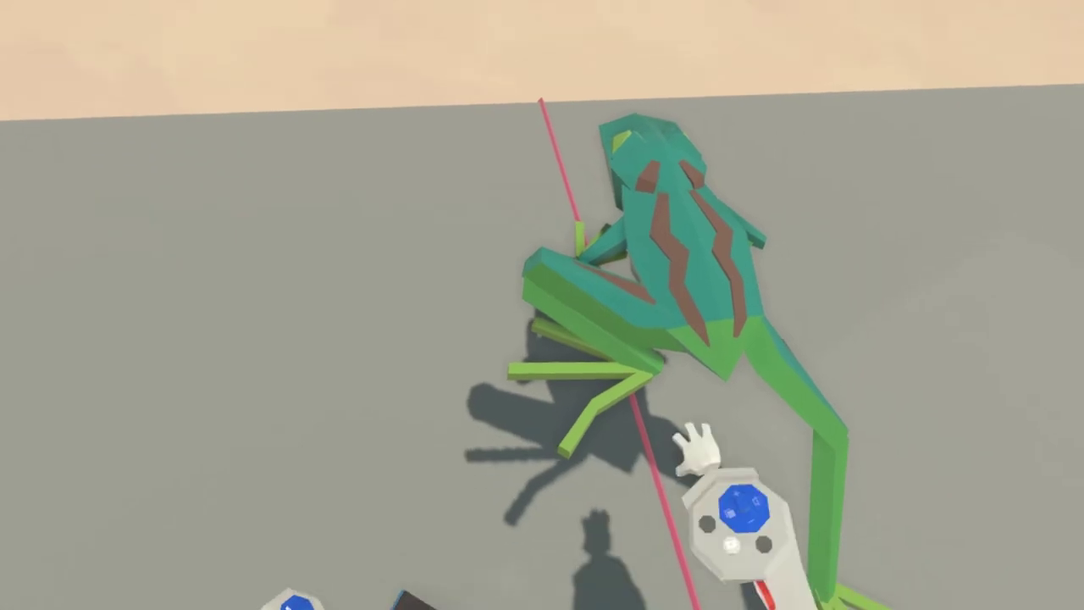
# Step: Swing the other hind thigh backwards and attach its green lower leg at the knee
pyautogui.moveTo(664, 512); pyautogui.dragTo(641, 535)
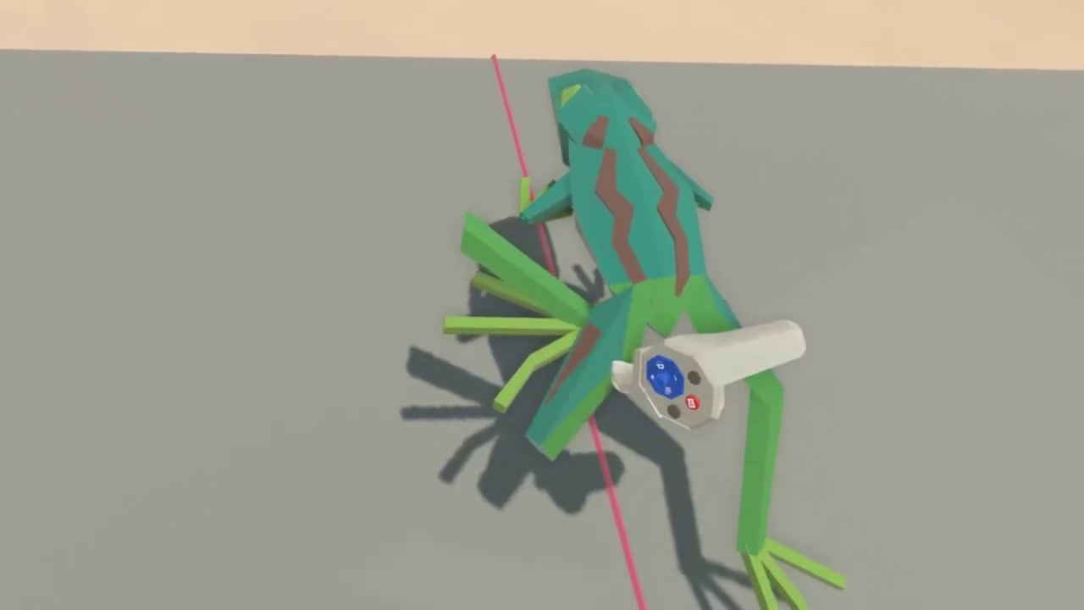
pyautogui.moveTo(622, 376); pyautogui.dragTo(632, 385)
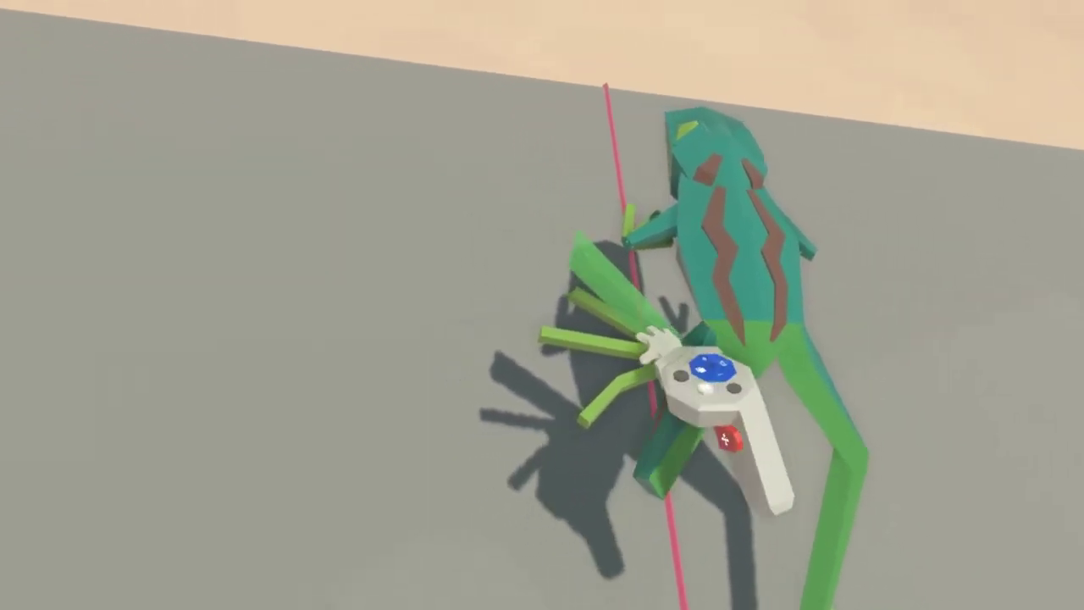
pyautogui.moveTo(656, 345); pyautogui.dragTo(635, 383)
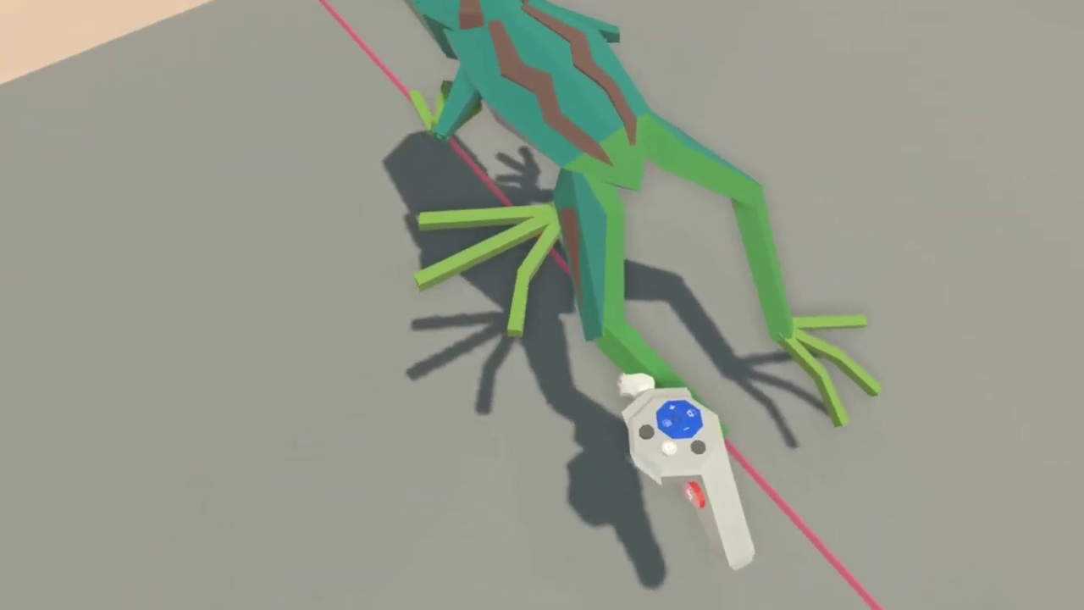
# Step: Fit the light green toes to the end of the second stretched hind leg and adjust their pose
pyautogui.moveTo(624, 300); pyautogui.dragTo(640, 365)
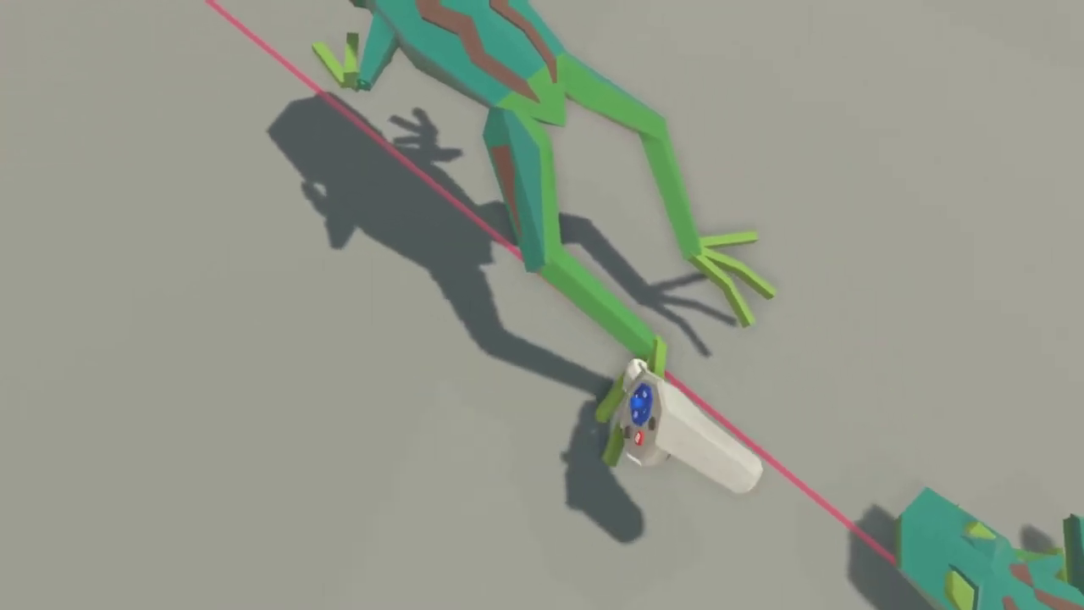
pyautogui.moveTo(672, 442); pyautogui.dragTo(664, 448)
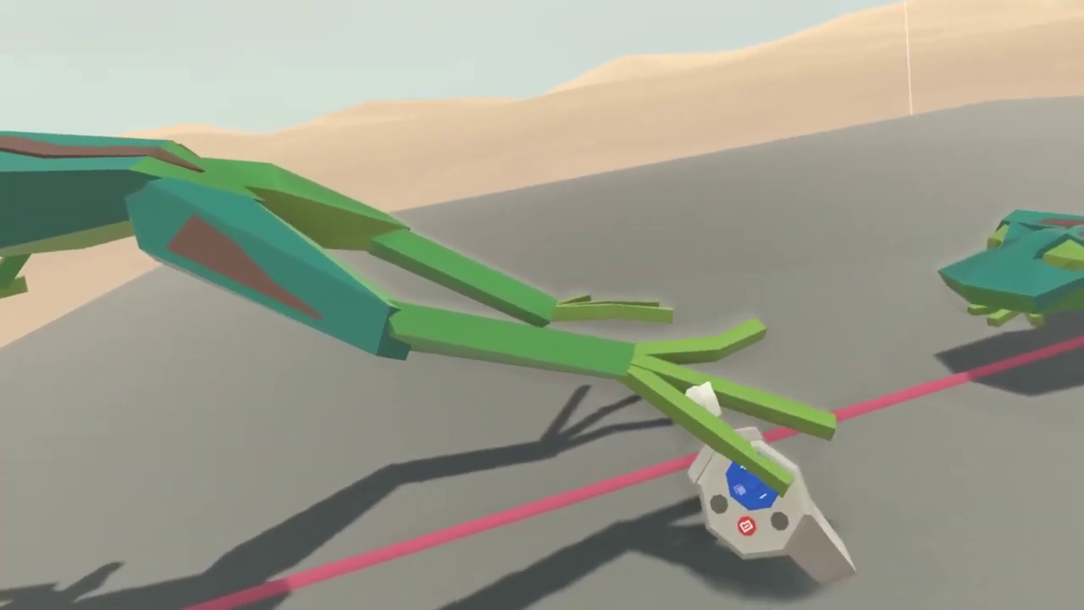
pyautogui.moveTo(690, 317); pyautogui.dragTo(653, 321)
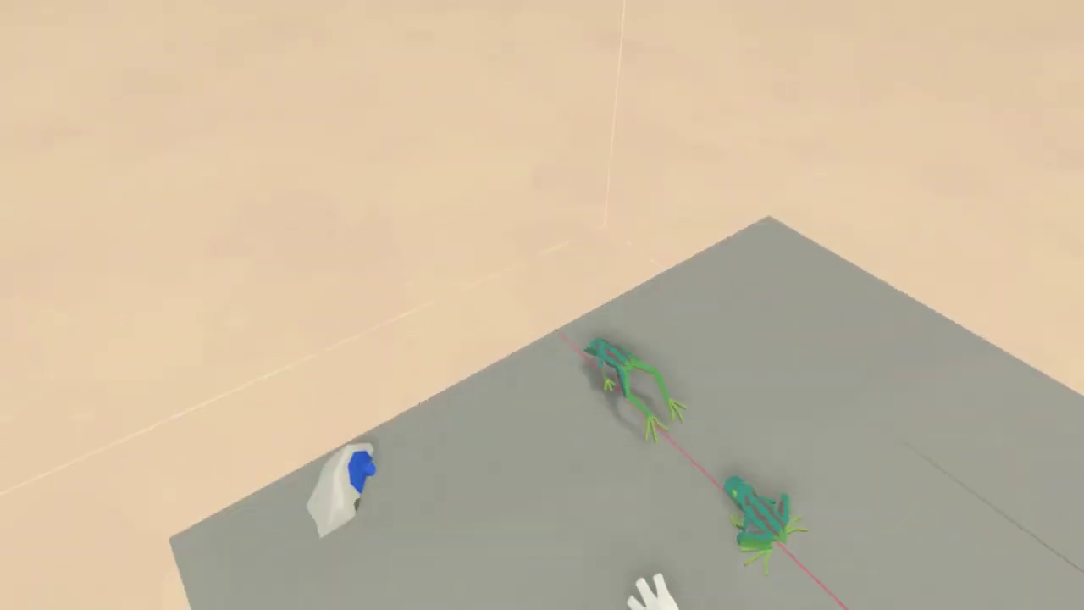
# Step: Save a copy of the scene containing the sitting and the leaping frog
pyautogui.click(629, 366)
pyautogui.click(648, 332)
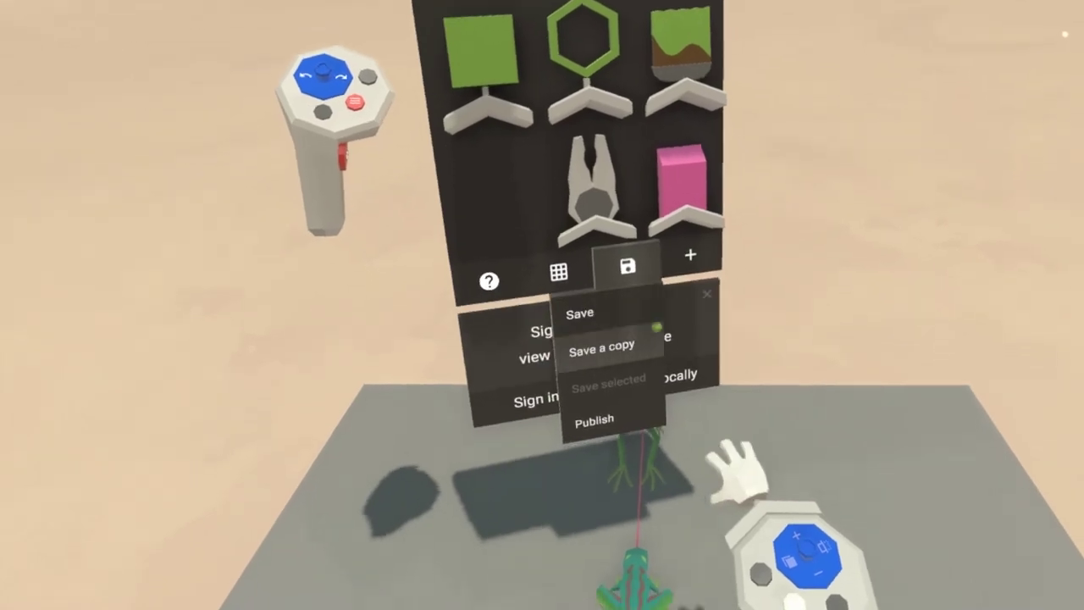
pyautogui.click(654, 325)
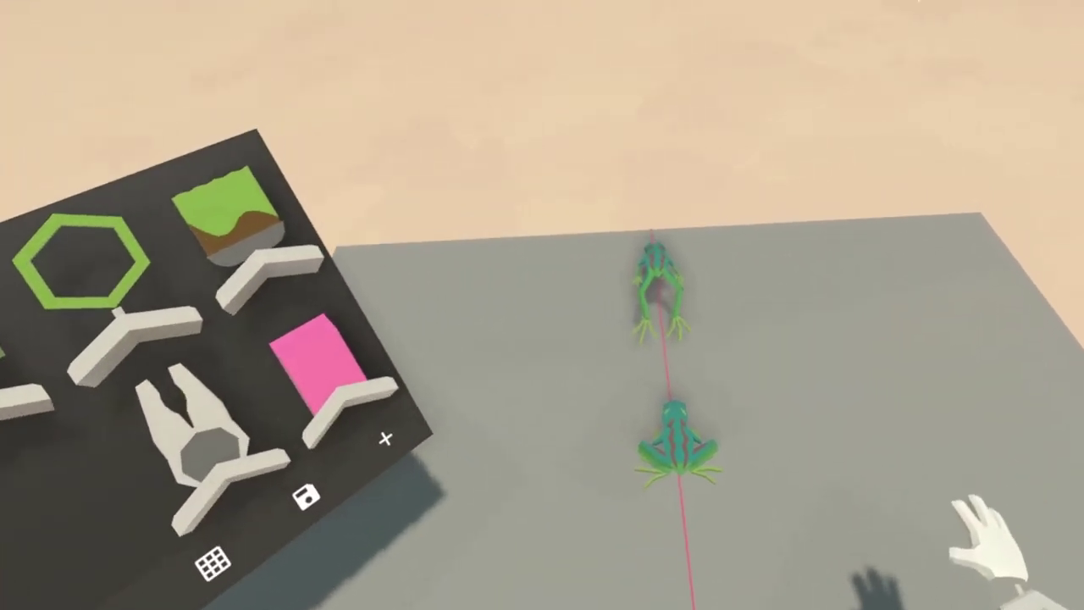